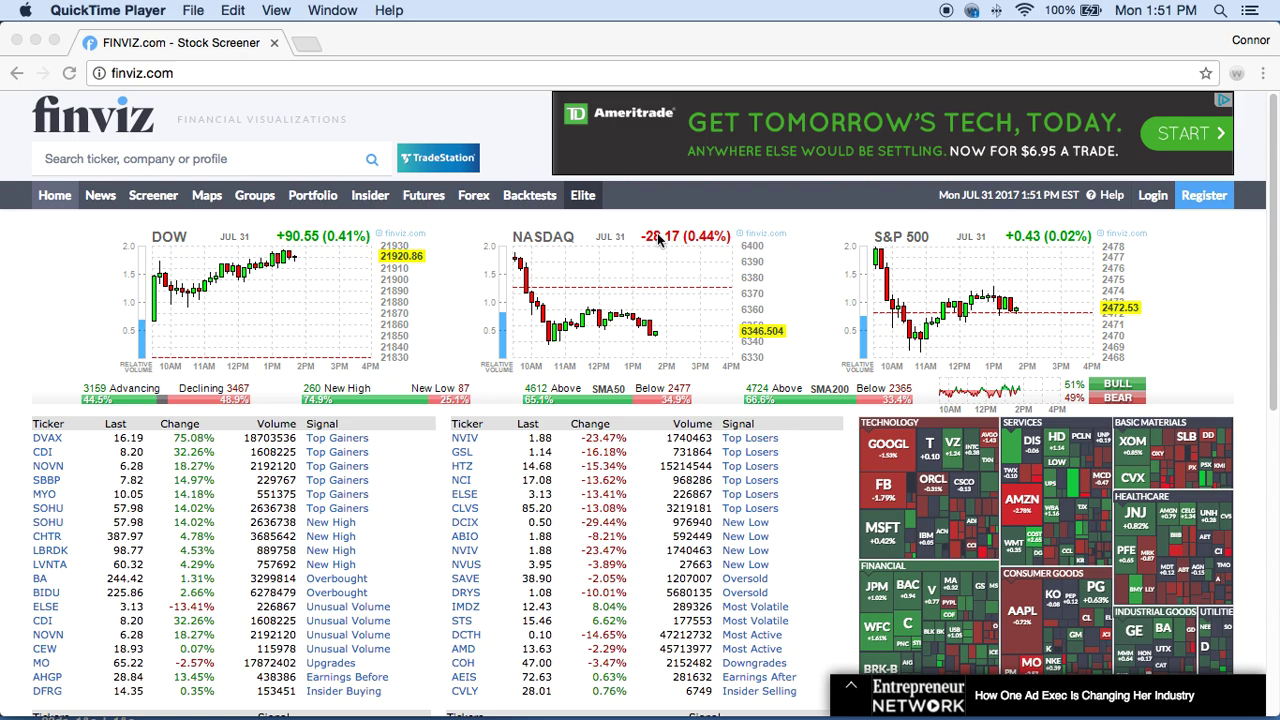
Step: Bring the Chrome window showing the finviz.com home page to the front
{"action": "left_click", "coordinate": [262, 201]}
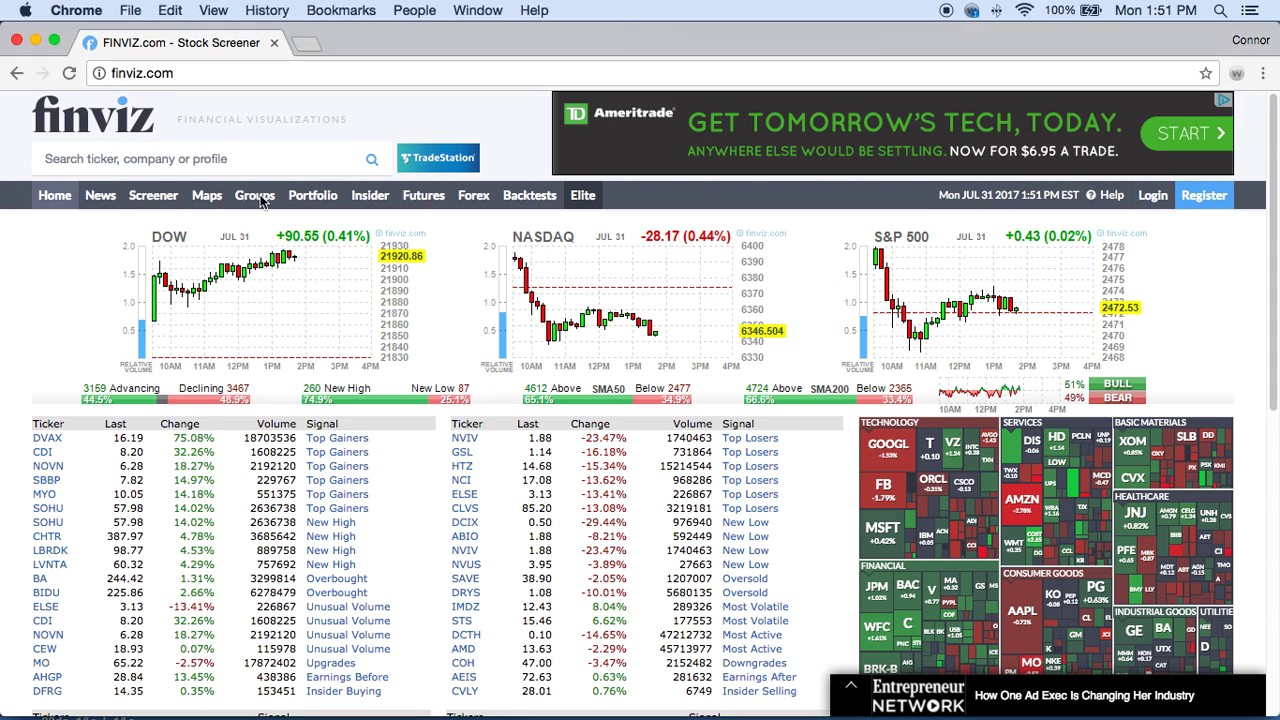
Step: Open Groups and review the sector bar charts for 1 day through 6 months
{"action": "left_click", "coordinate": [262, 201]}
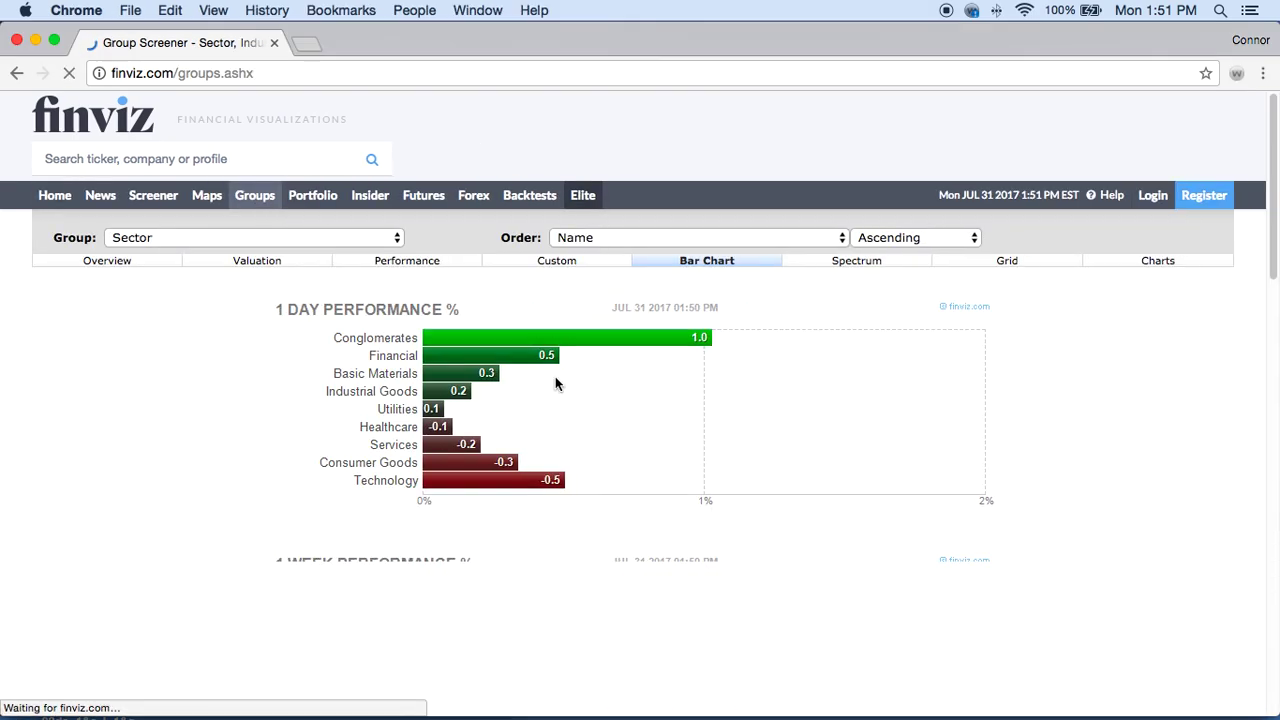
{"action": "scroll", "coordinate": [555, 376], "scroll_direction": "down", "scroll_amount": 2}
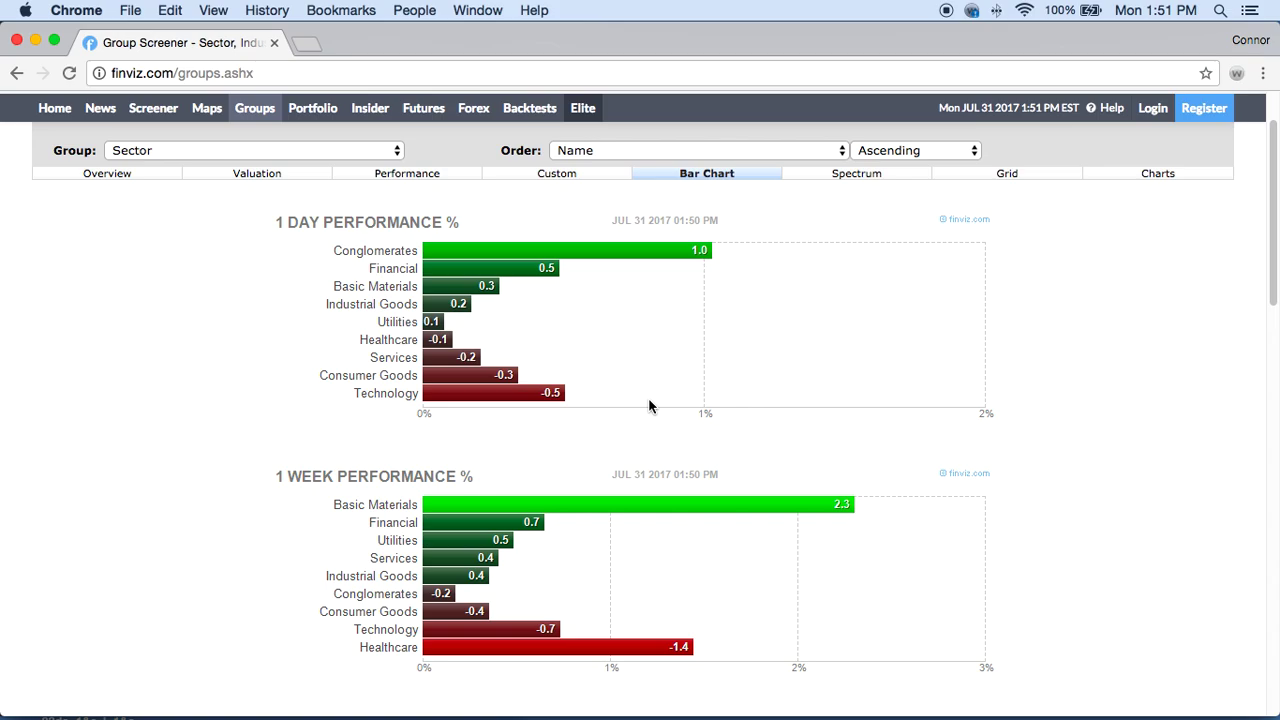
{"action": "scroll", "coordinate": [648, 406], "scroll_direction": "down", "scroll_amount": 1}
{"action": "scroll", "coordinate": [648, 406], "scroll_direction": "down", "scroll_amount": 5}
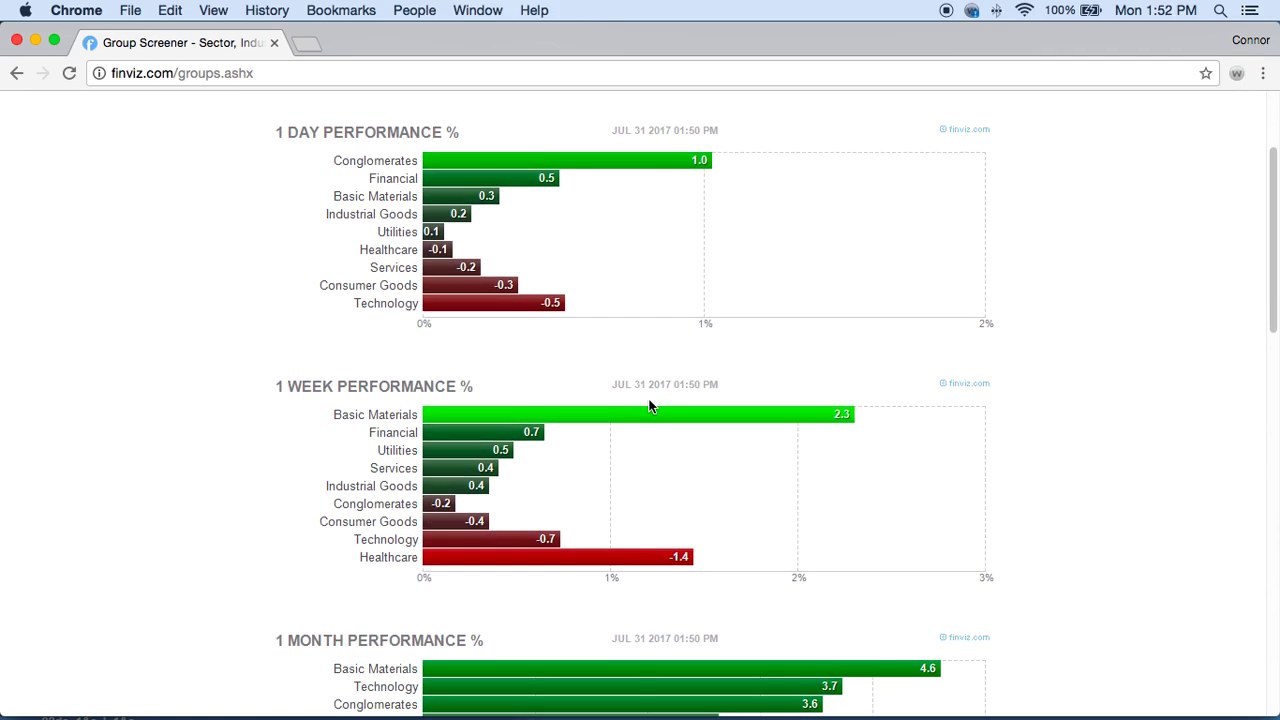
{"action": "scroll", "coordinate": [649, 406], "scroll_direction": "down", "scroll_amount": 10}
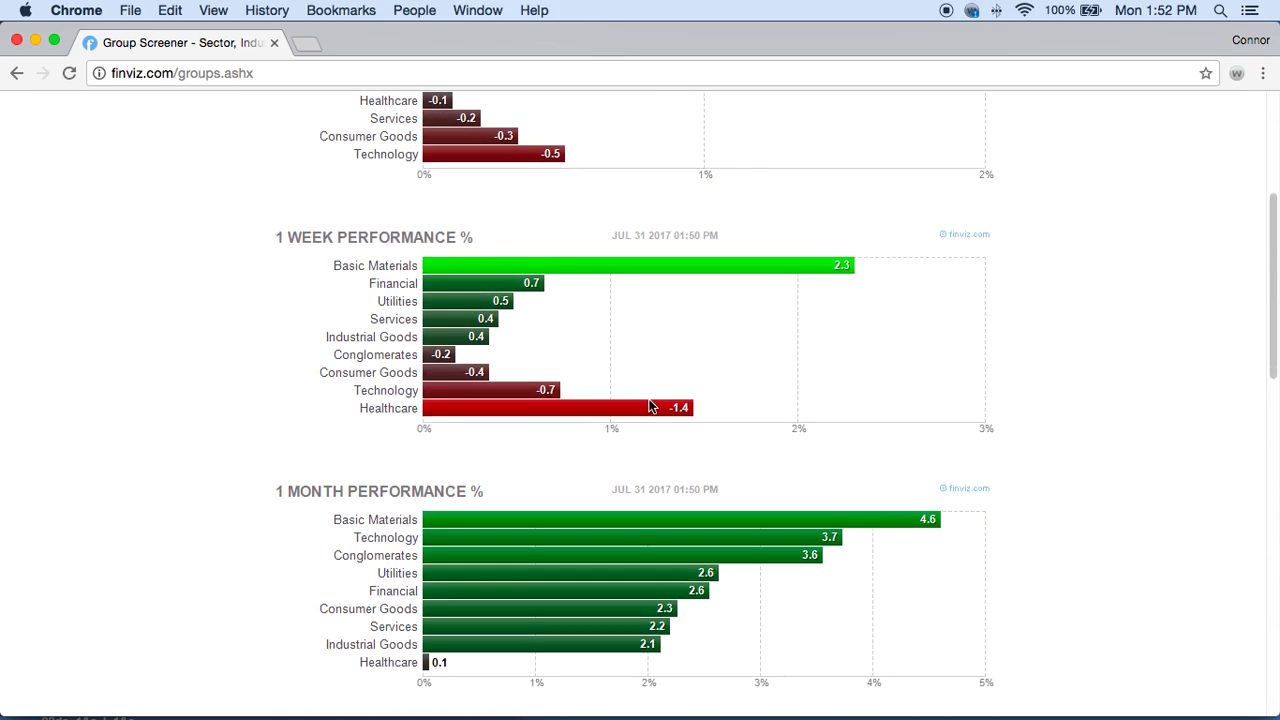
{"action": "scroll", "coordinate": [649, 406], "scroll_direction": "down", "scroll_amount": 18}
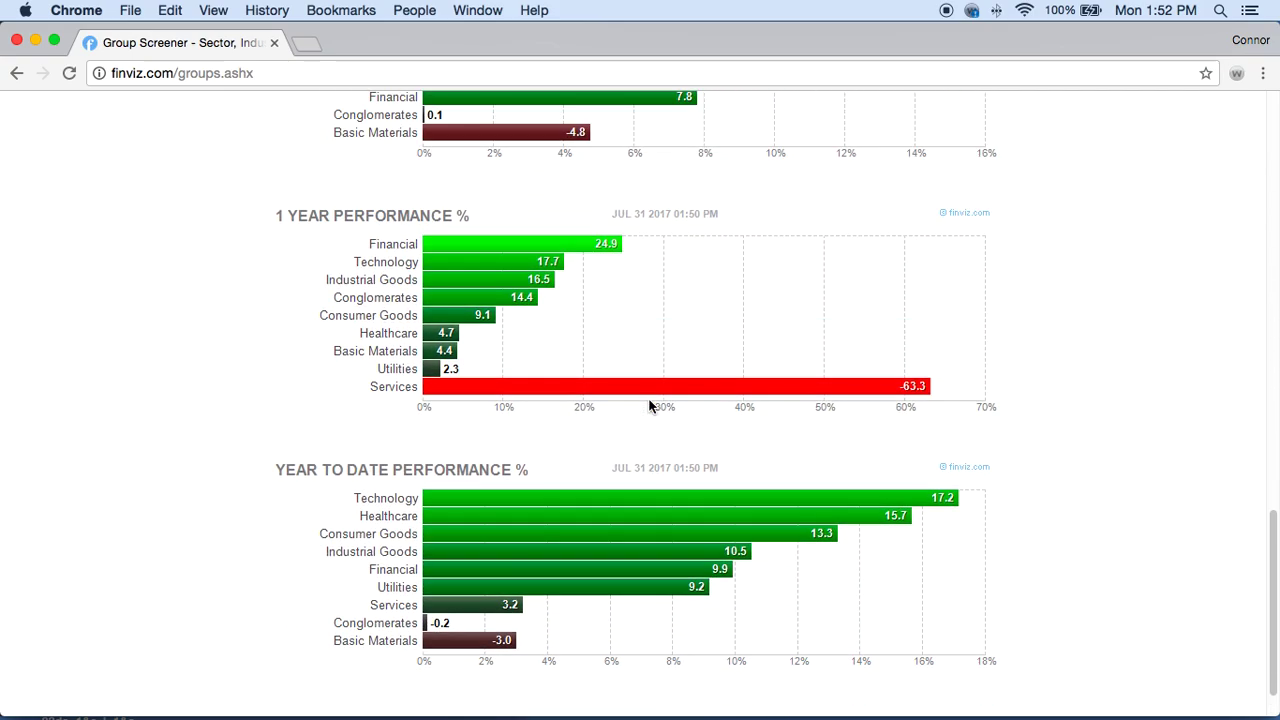
{"action": "scroll", "coordinate": [649, 406], "scroll_direction": "up", "scroll_amount": 4}
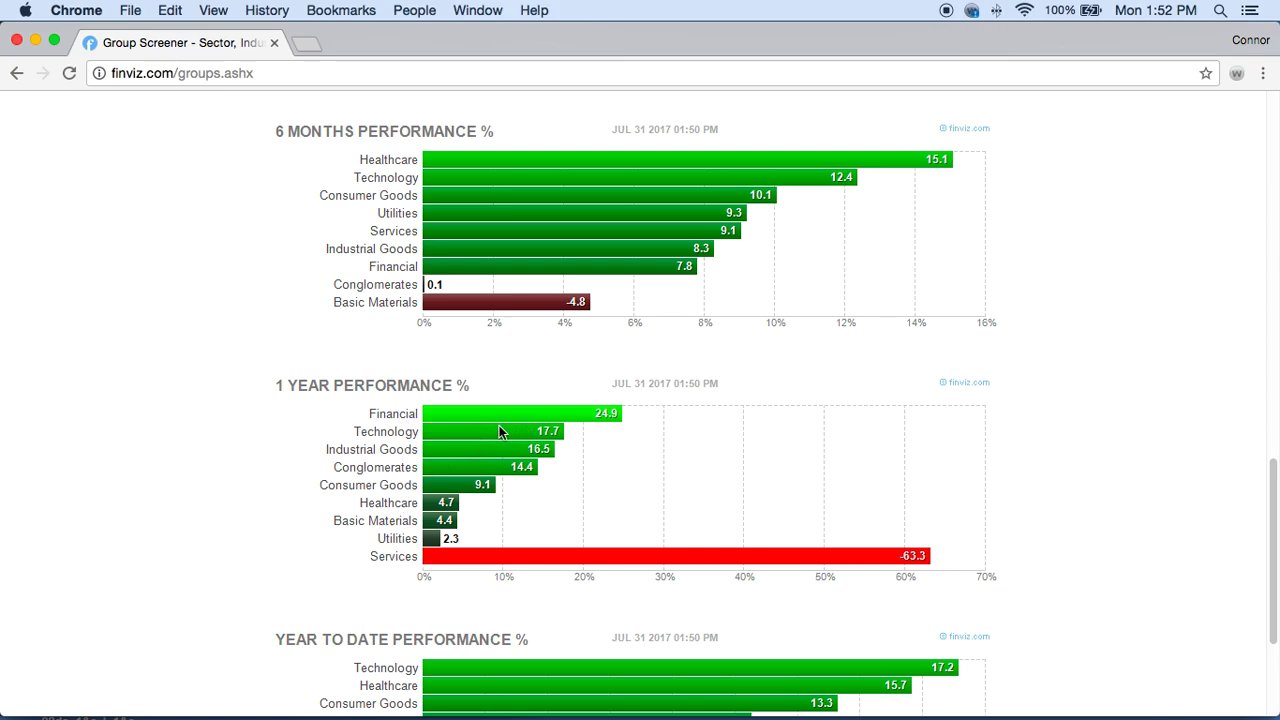
{"action": "scroll", "coordinate": [499, 425], "scroll_direction": "up", "scroll_amount": 4}
{"action": "scroll", "coordinate": [499, 425], "scroll_direction": "down", "scroll_amount": 3}
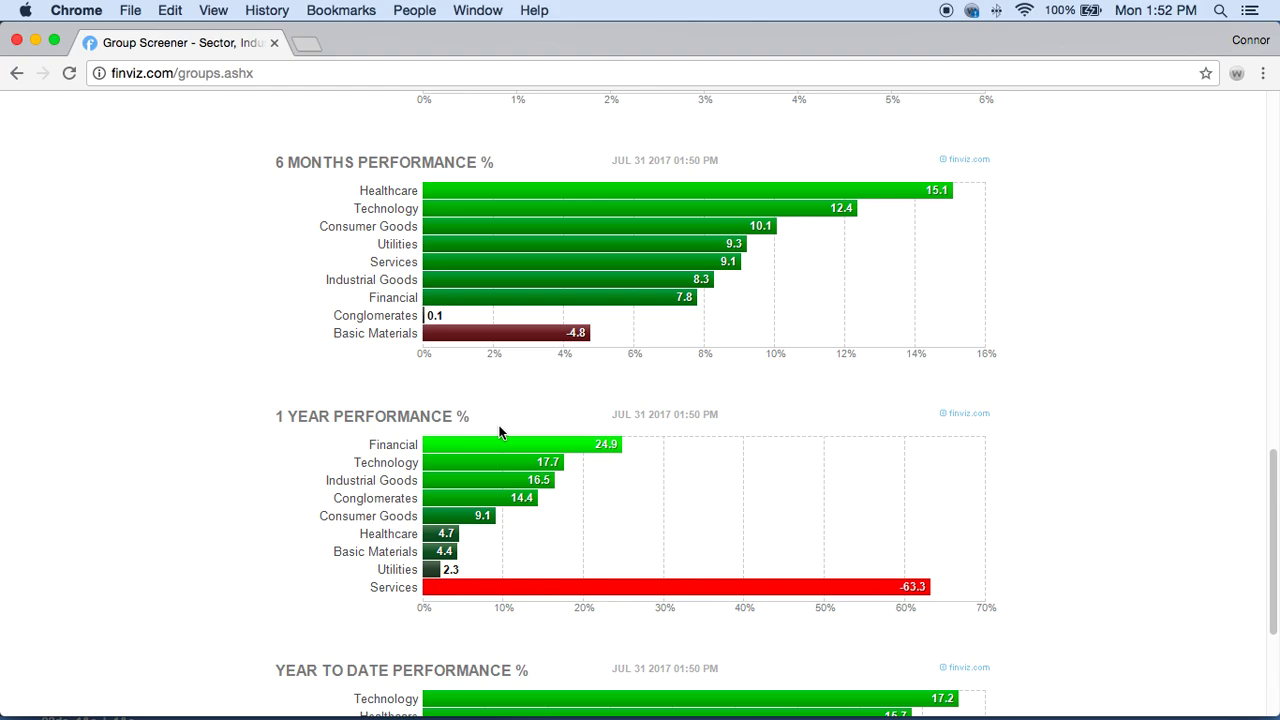
{"action": "scroll", "coordinate": [494, 467], "scroll_direction": "up", "scroll_amount": 9}
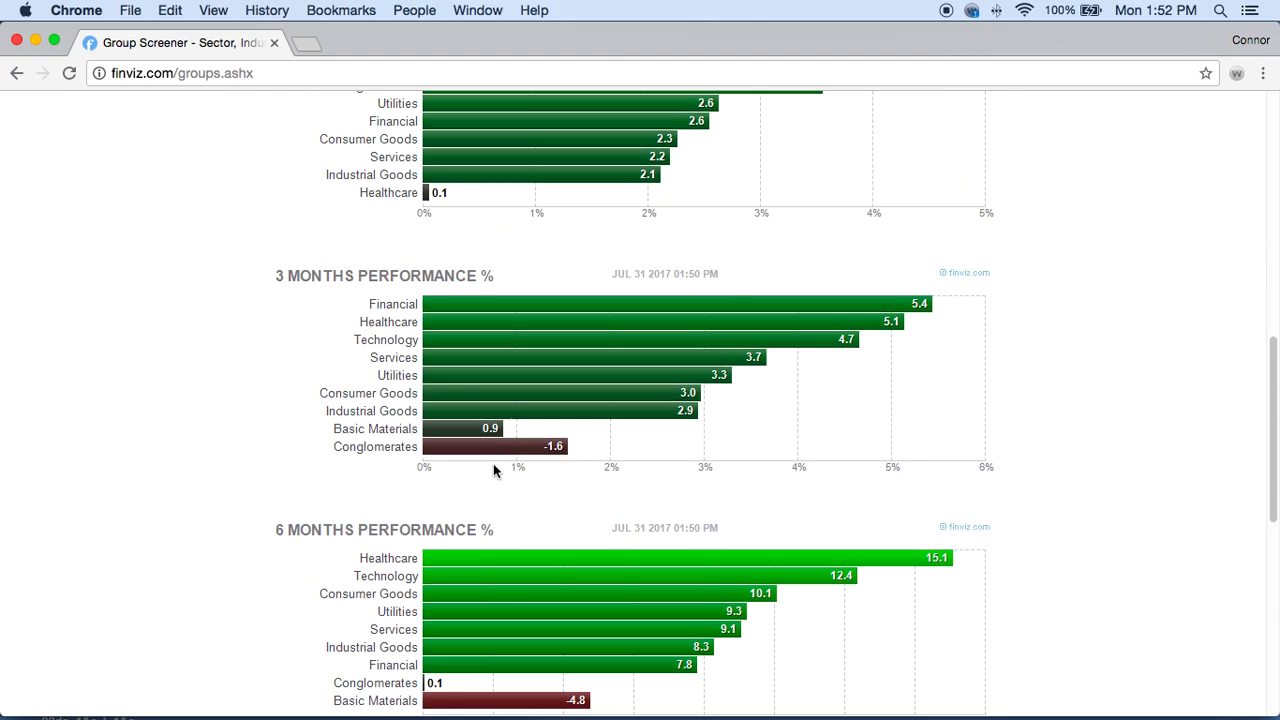
{"action": "scroll", "coordinate": [493, 466], "scroll_direction": "up", "scroll_amount": 10}
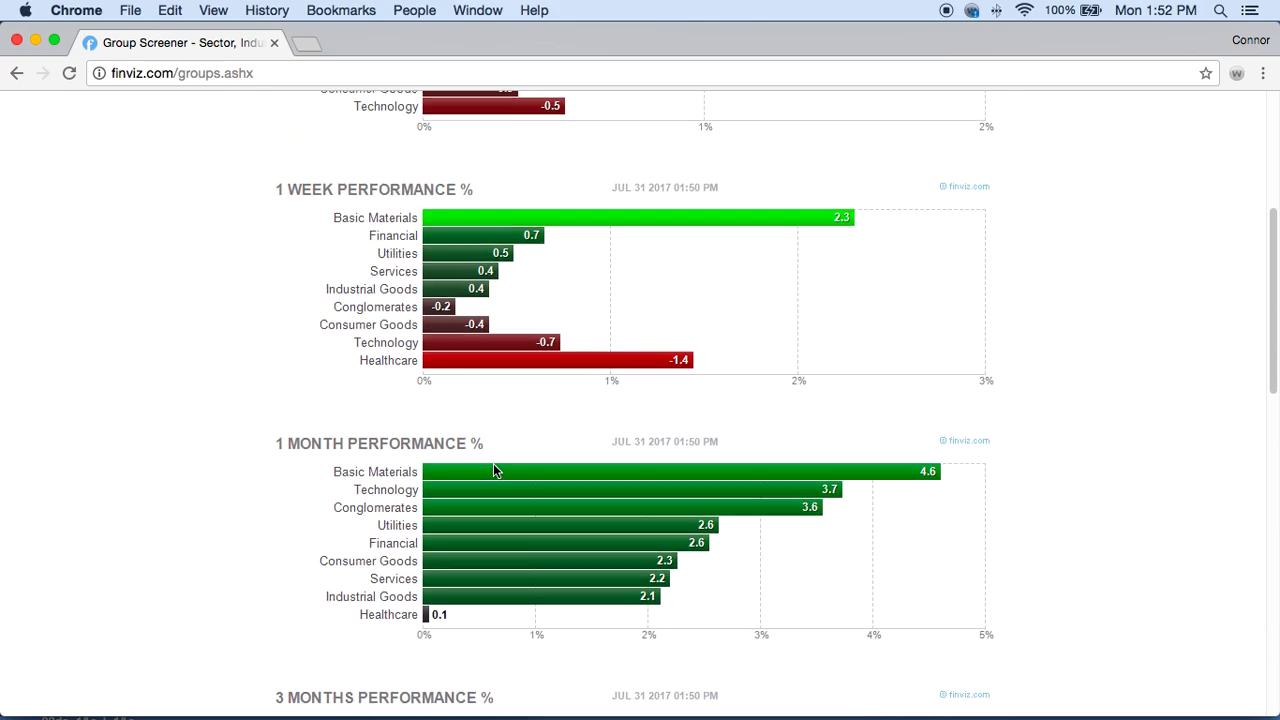
{"action": "scroll", "coordinate": [493, 467], "scroll_direction": "up", "scroll_amount": 2}
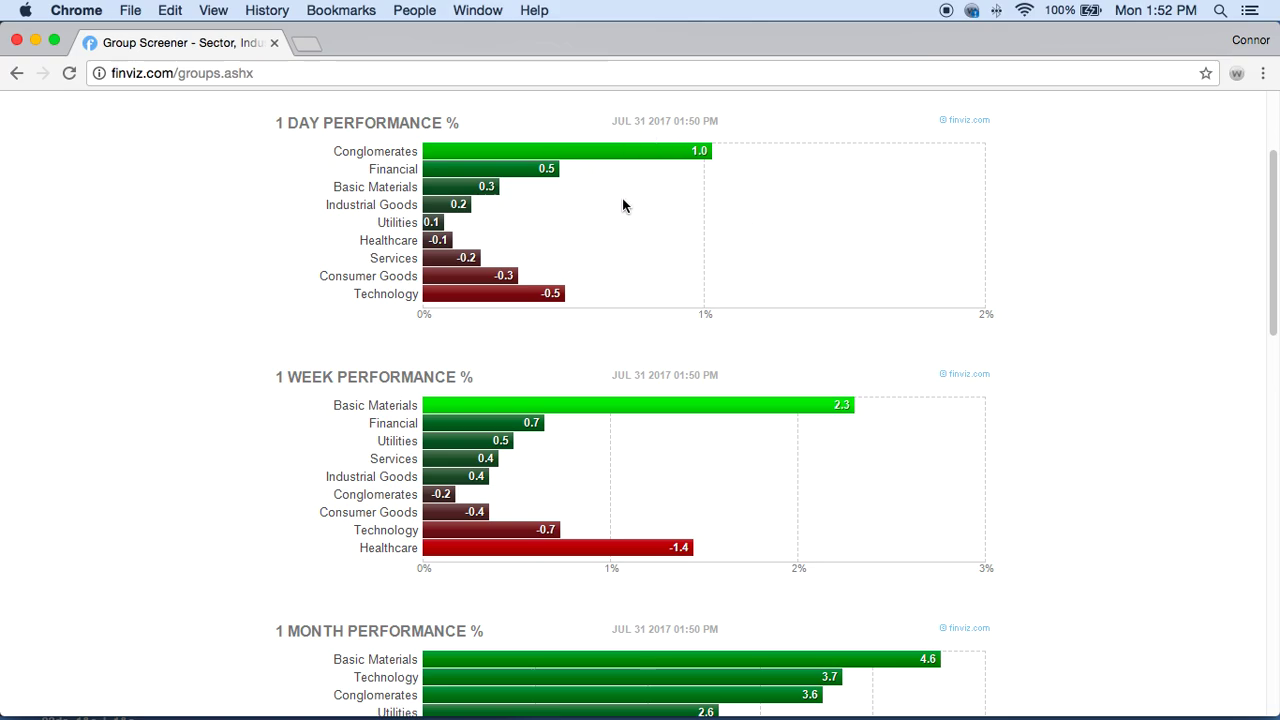
{"action": "scroll", "coordinate": [622, 205], "scroll_direction": "down", "scroll_amount": 2}
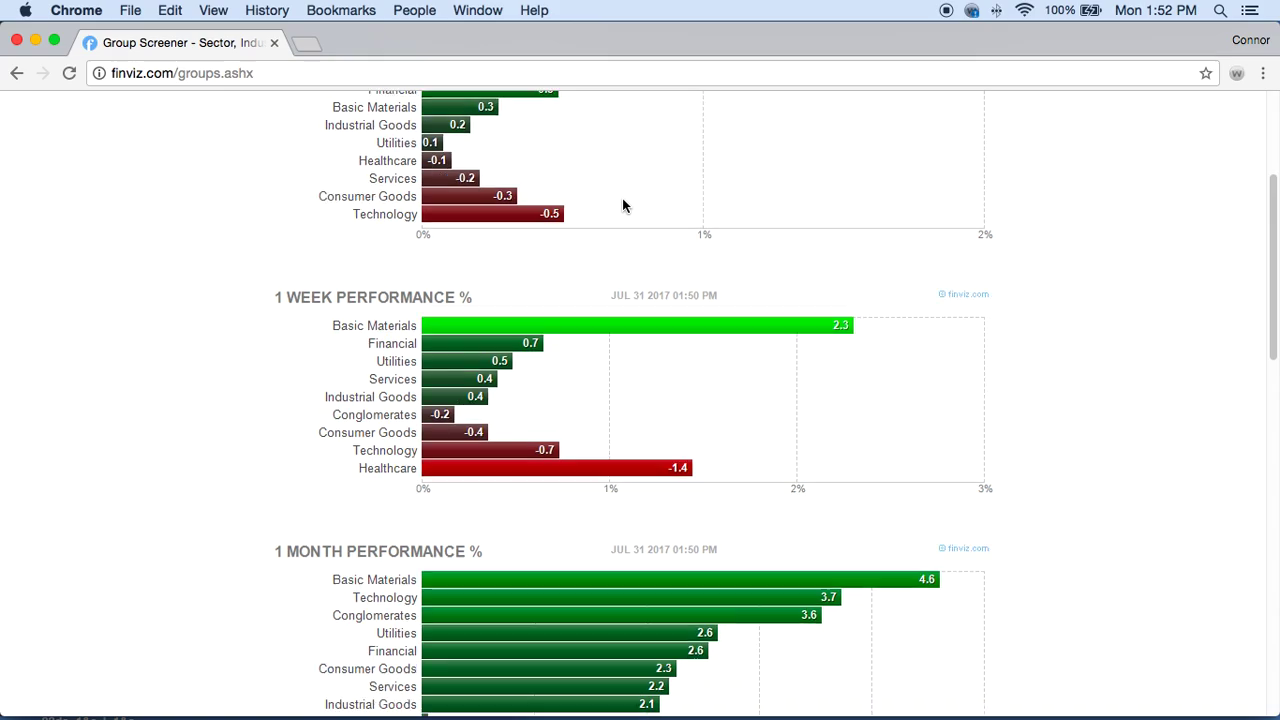
{"action": "scroll", "coordinate": [622, 205], "scroll_direction": "down", "scroll_amount": 1}
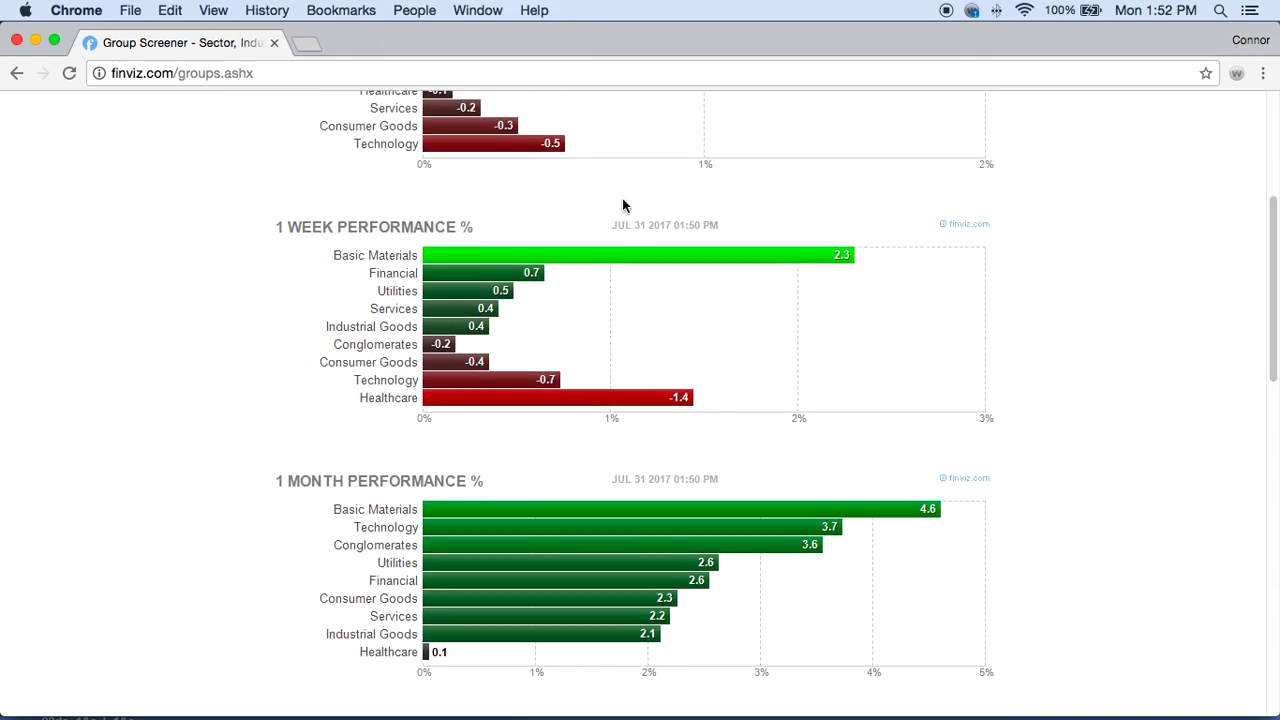
{"action": "scroll", "coordinate": [622, 205], "scroll_direction": "down", "scroll_amount": 1}
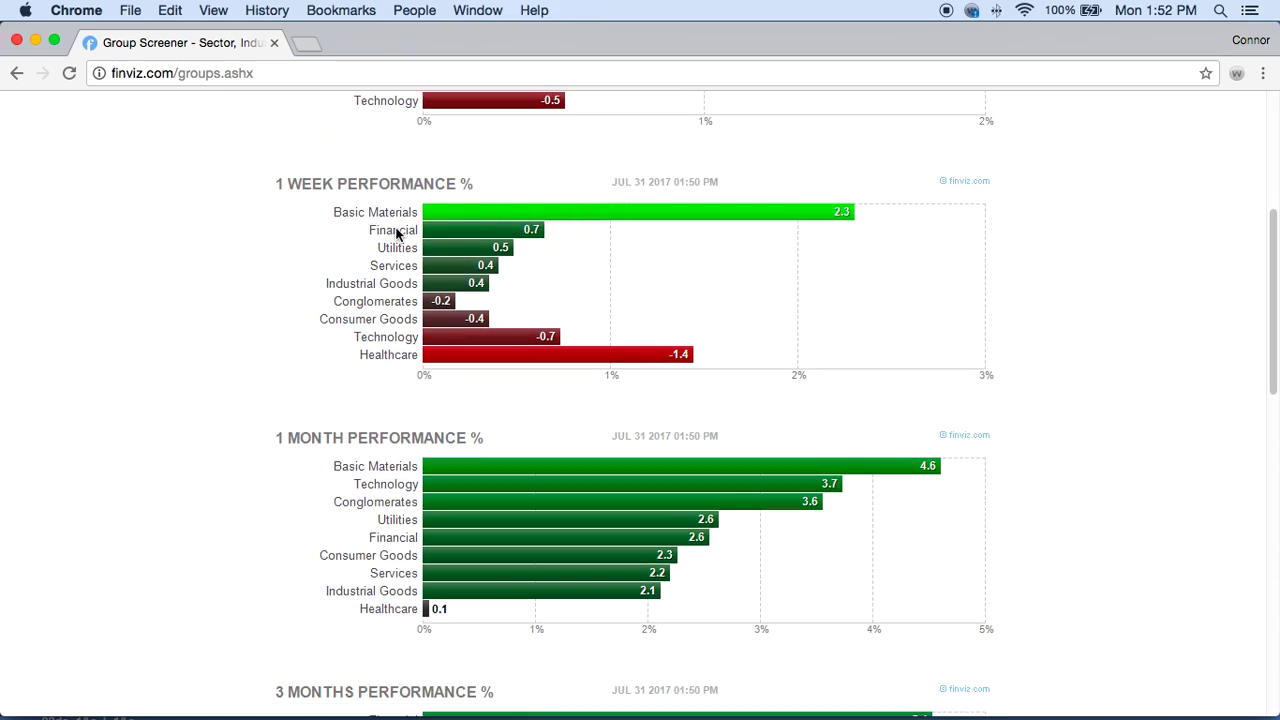
{"action": "scroll", "coordinate": [416, 319], "scroll_direction": "down", "scroll_amount": 3}
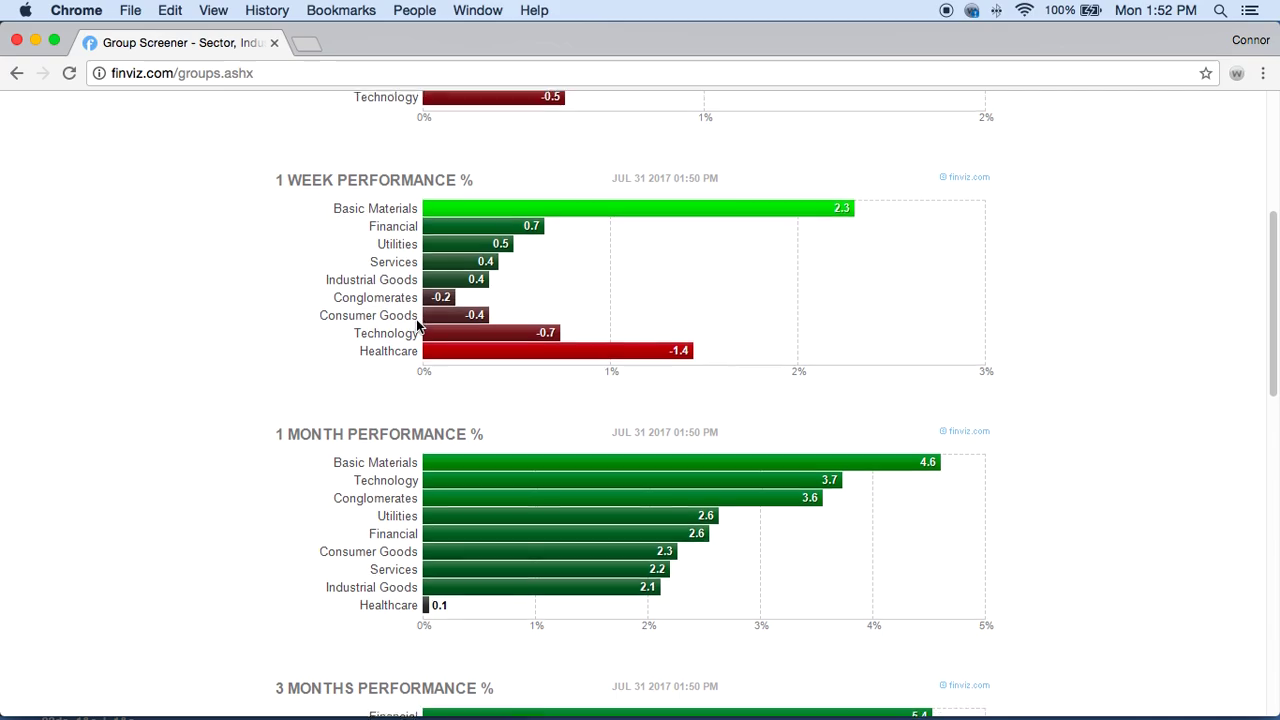
{"action": "scroll", "coordinate": [416, 319], "scroll_direction": "down", "scroll_amount": 2}
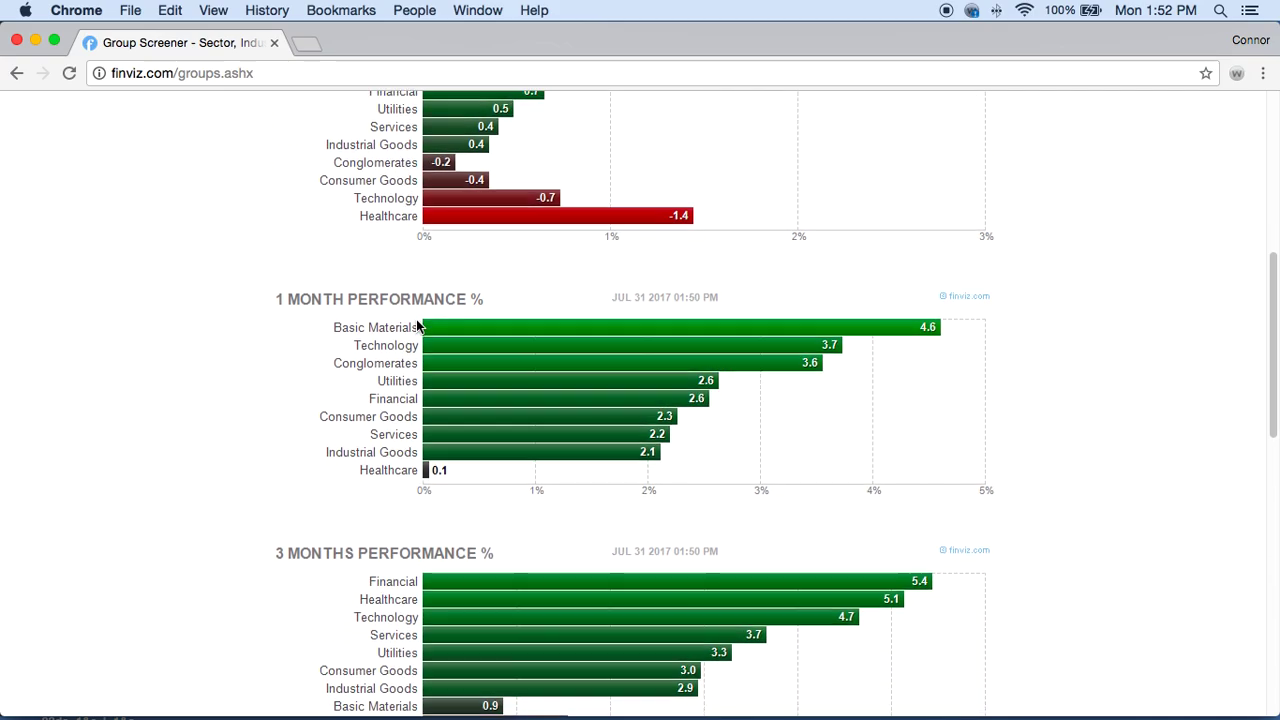
{"action": "scroll", "coordinate": [418, 318], "scroll_direction": "down", "scroll_amount": 3}
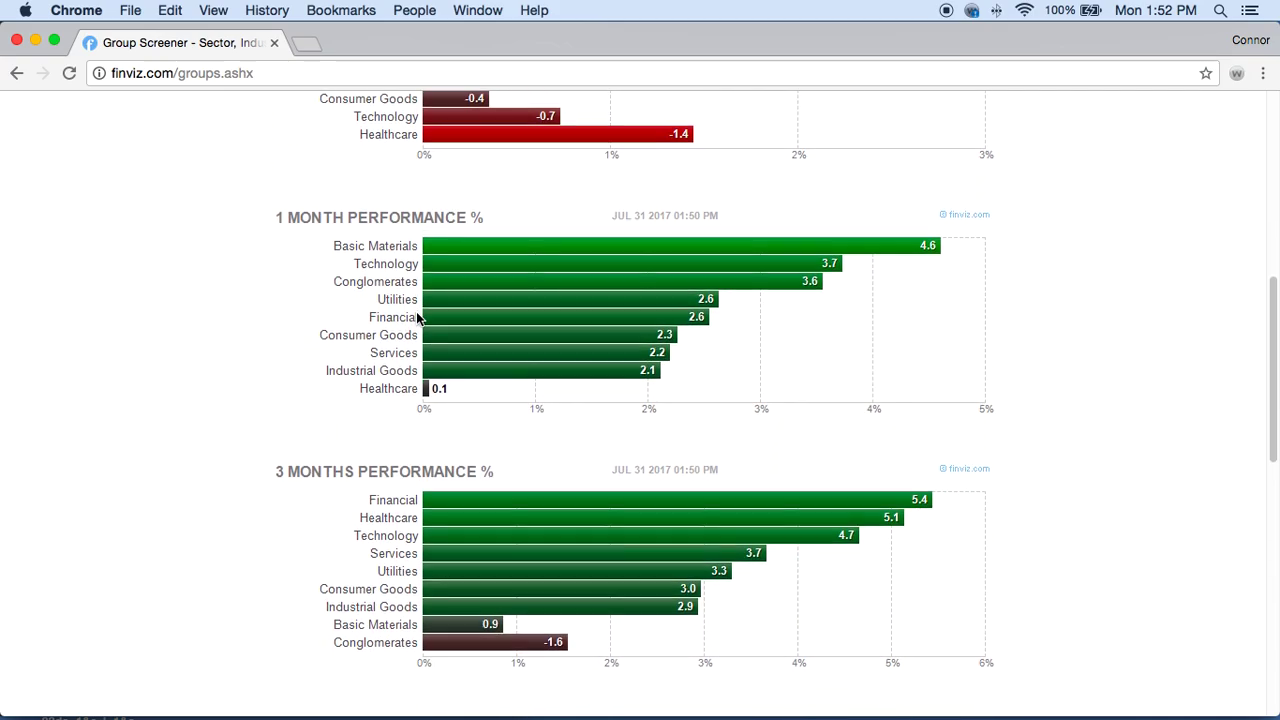
{"action": "scroll", "coordinate": [418, 318], "scroll_direction": "down", "scroll_amount": 5}
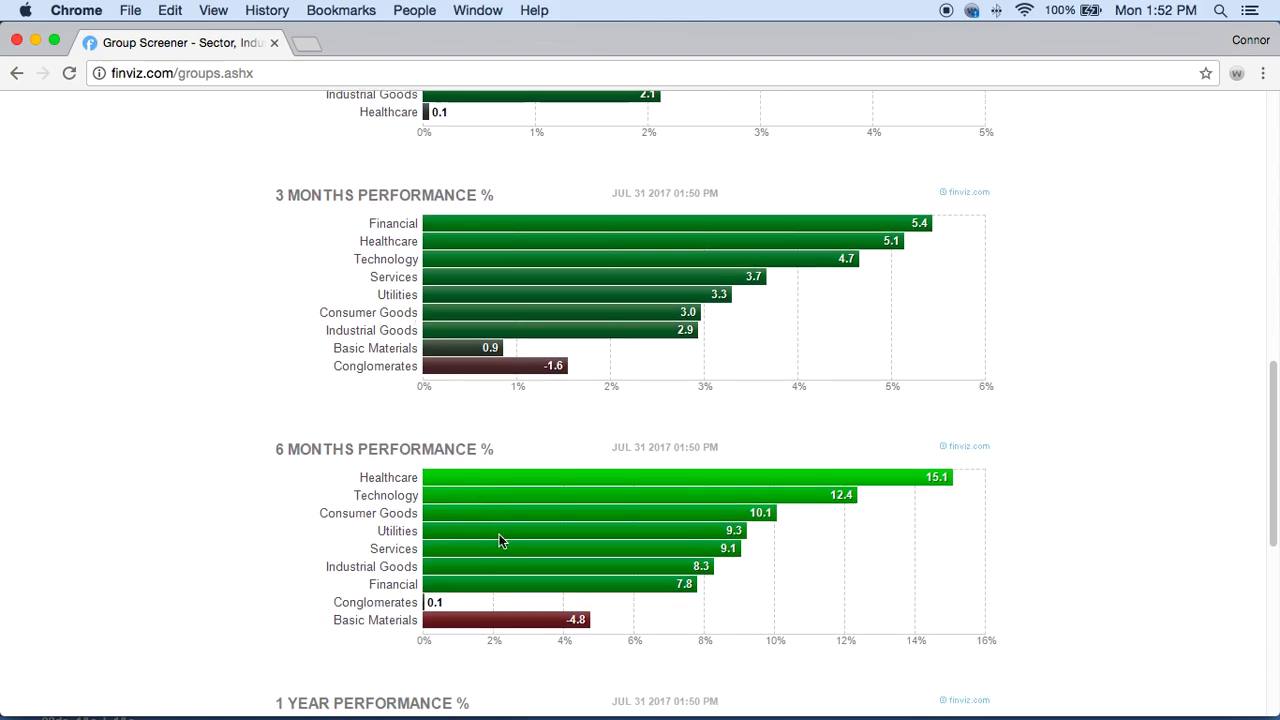
{"action": "scroll", "coordinate": [495, 584], "scroll_direction": "down", "scroll_amount": 4}
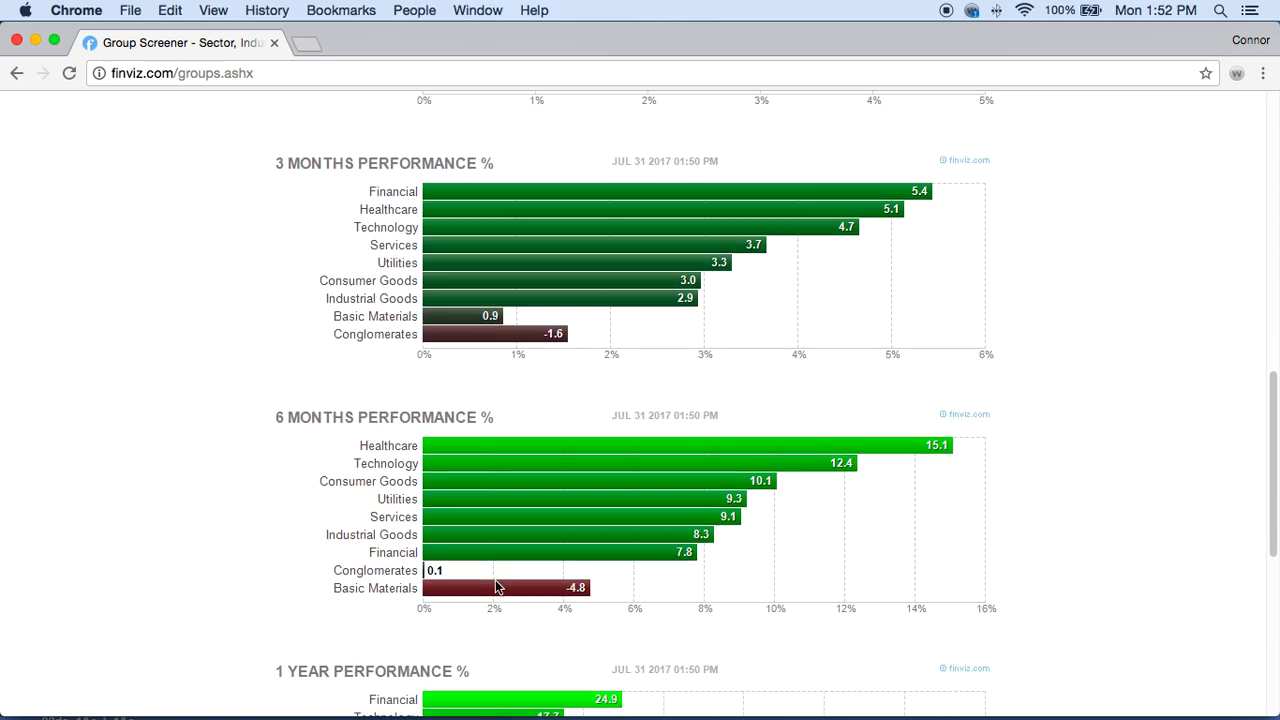
{"action": "scroll", "coordinate": [495, 580], "scroll_direction": "down", "scroll_amount": 2}
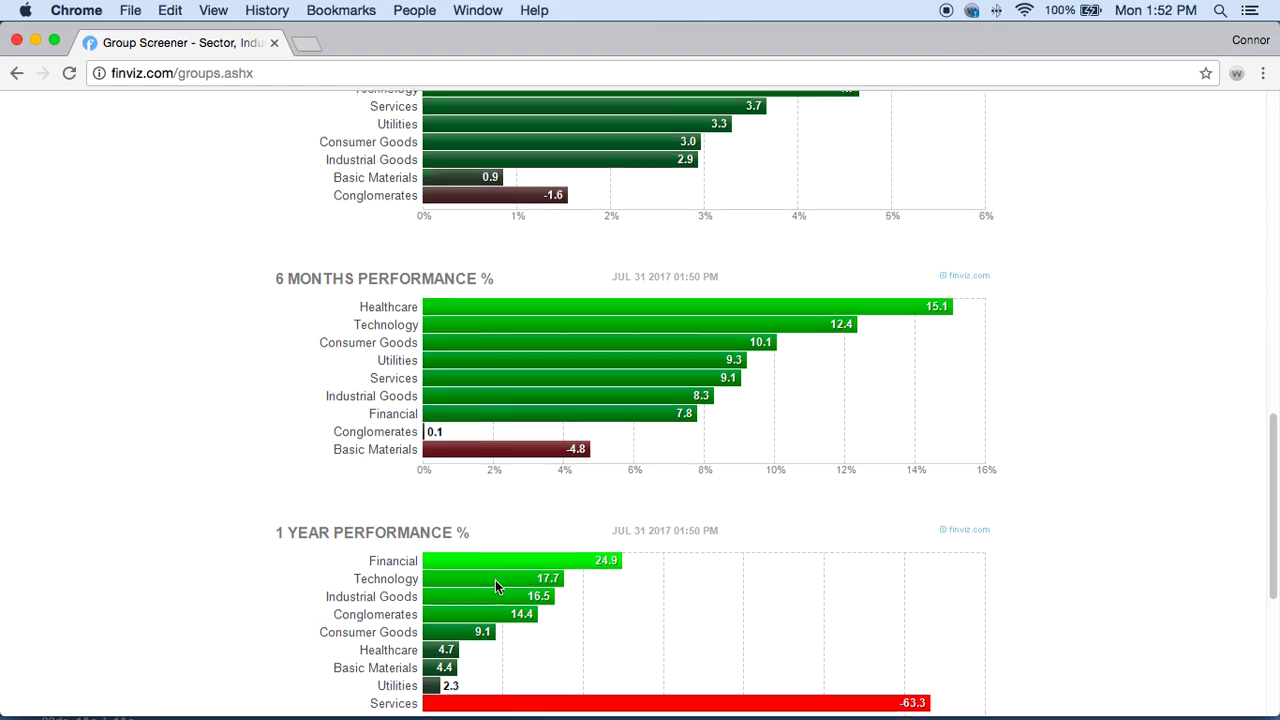
{"action": "scroll", "coordinate": [523, 532], "scroll_direction": "up", "scroll_amount": 6}
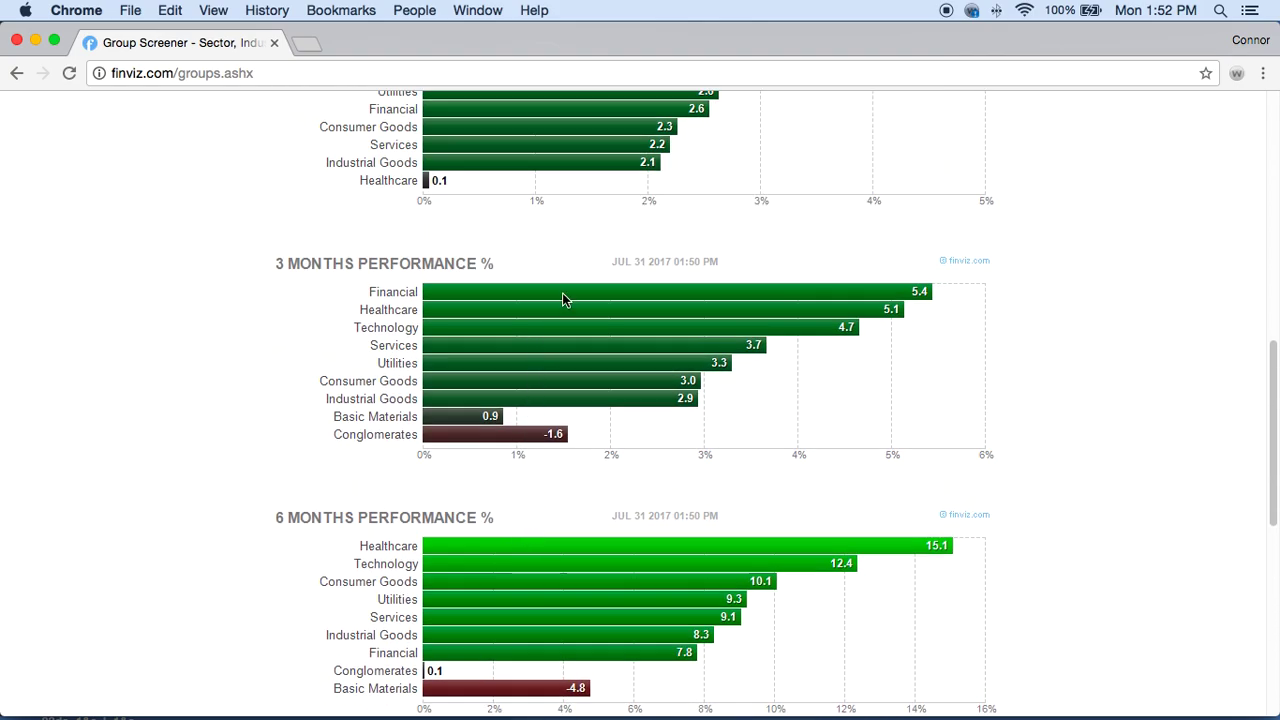
{"action": "scroll", "coordinate": [563, 299], "scroll_direction": "up", "scroll_amount": 5}
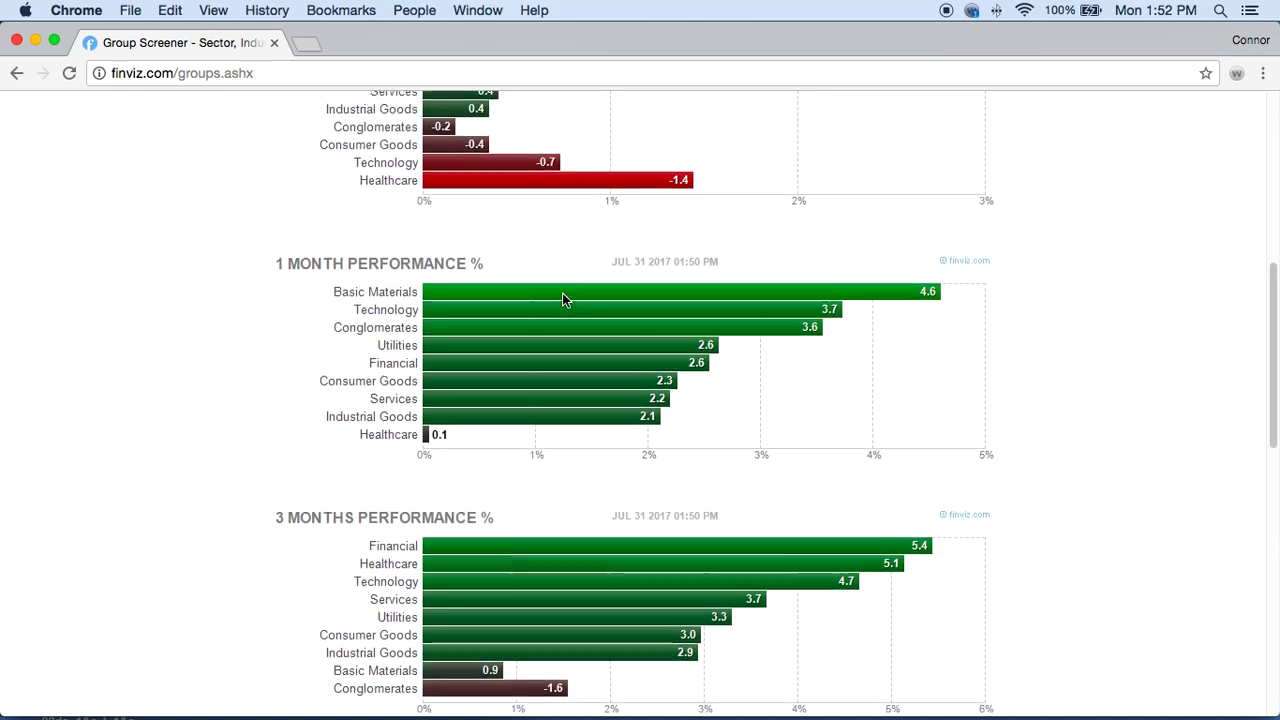
{"action": "scroll", "coordinate": [542, 372], "scroll_direction": "up", "scroll_amount": 1}
{"action": "scroll", "coordinate": [541, 375], "scroll_direction": "up", "scroll_amount": 4}
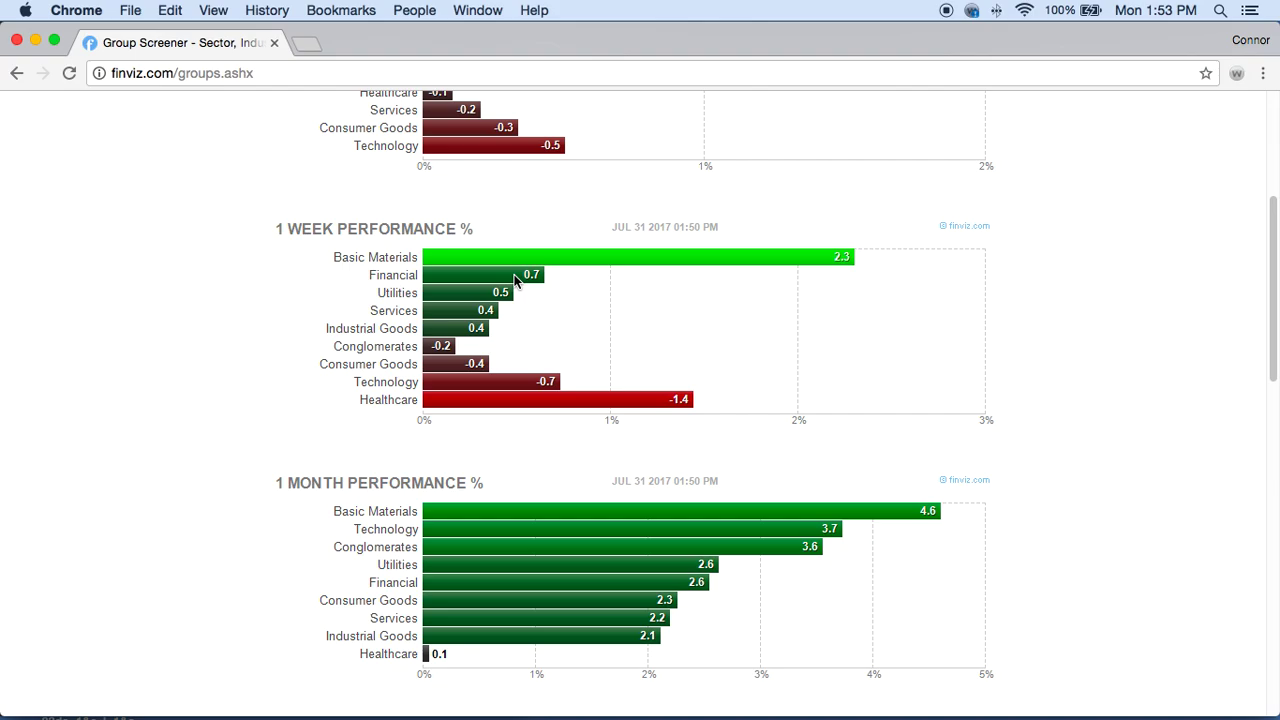
Step: Compare sector charts, noting Basic Materials leads week and month, then open the Screener
{"action": "scroll", "coordinate": [514, 278], "scroll_direction": "up", "scroll_amount": 5}
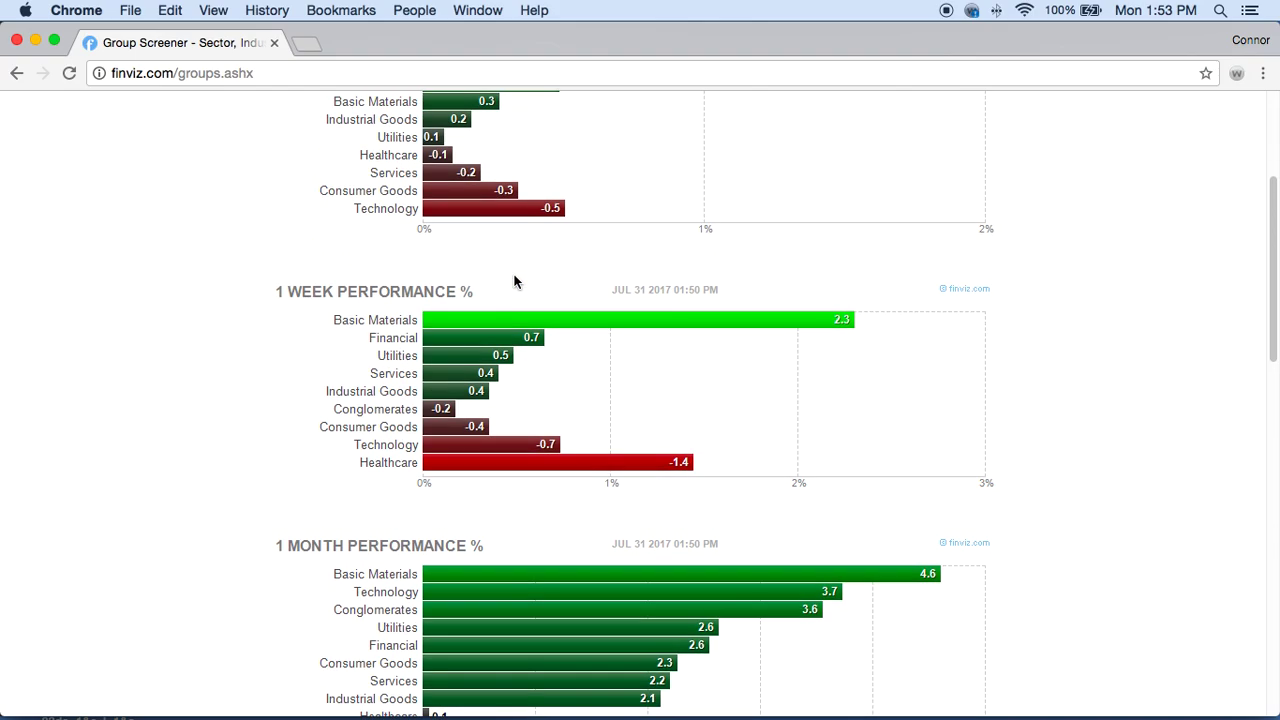
{"action": "scroll", "coordinate": [514, 280], "scroll_direction": "down", "scroll_amount": 7}
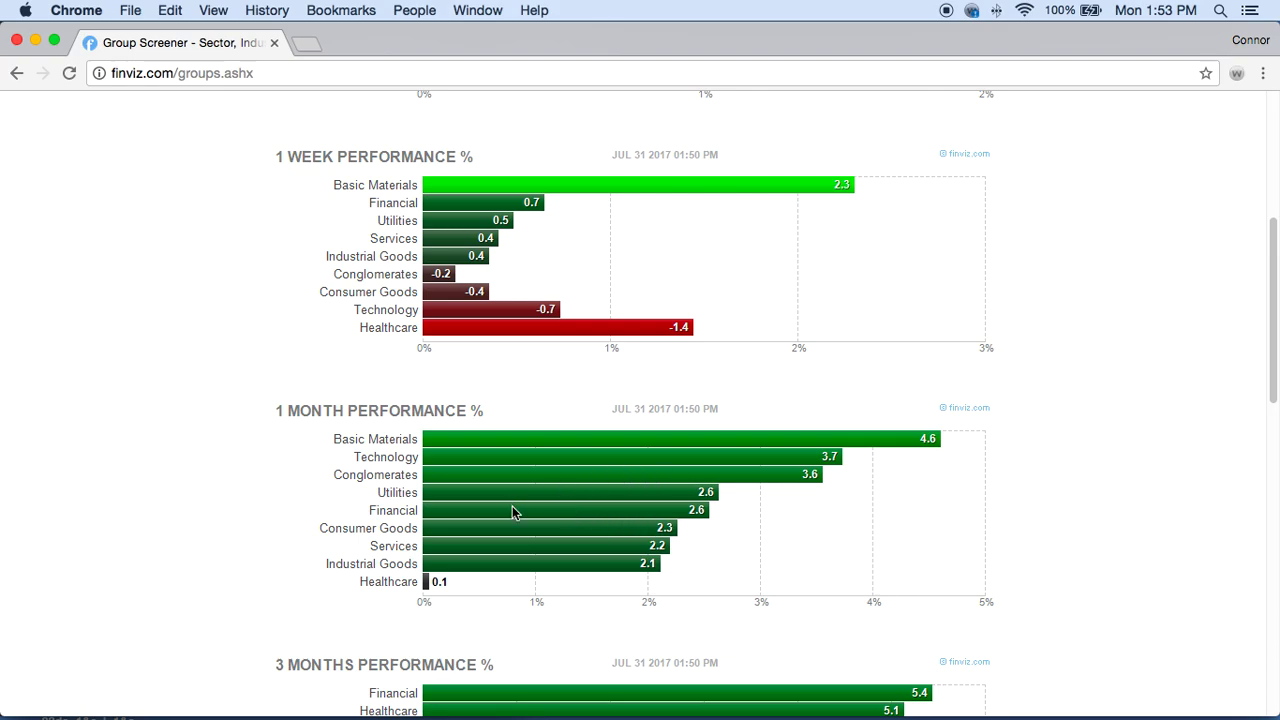
{"action": "scroll", "coordinate": [512, 511], "scroll_direction": "down", "scroll_amount": 11}
{"action": "scroll", "coordinate": [512, 511], "scroll_direction": "up", "scroll_amount": 9}
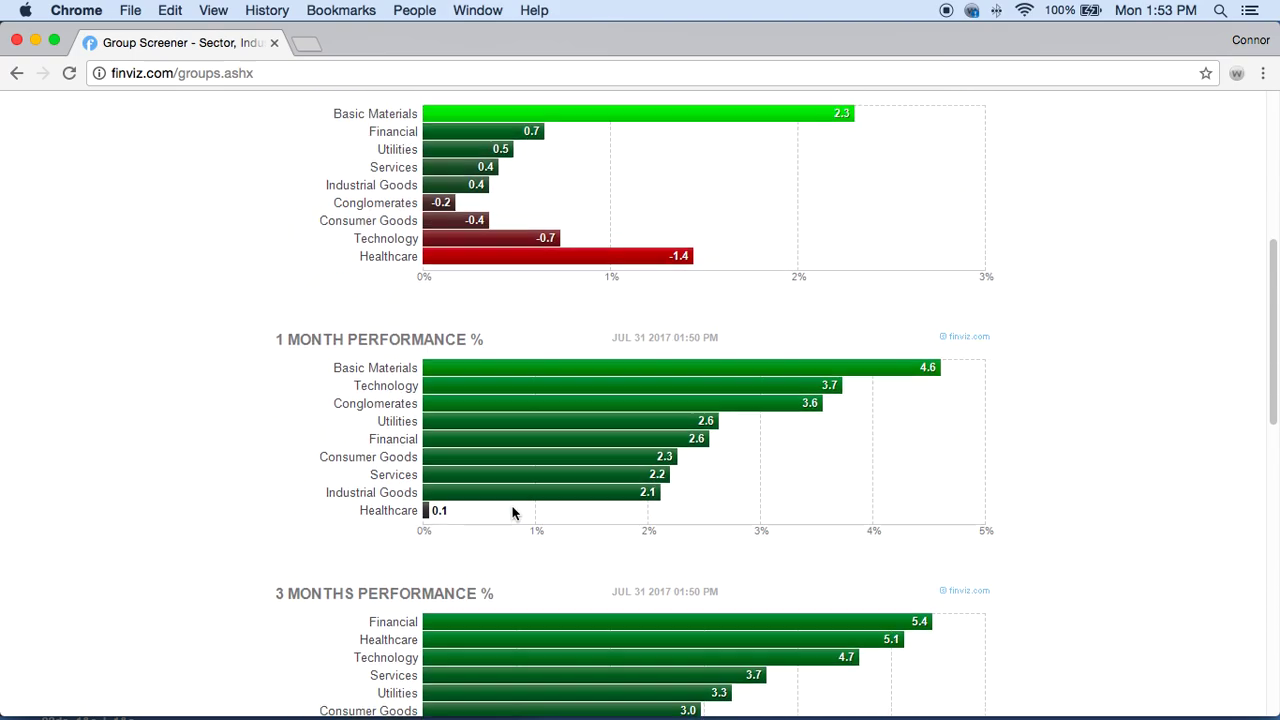
{"action": "scroll", "coordinate": [512, 513], "scroll_direction": "up", "scroll_amount": 4}
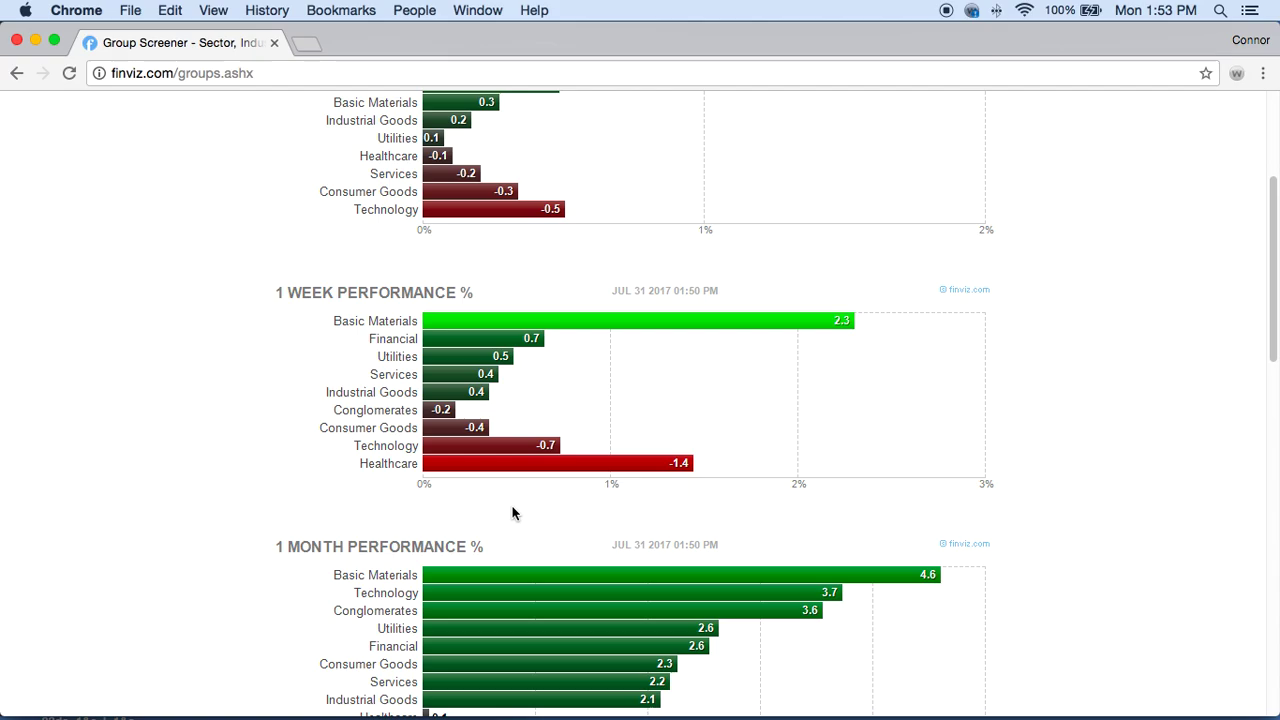
{"action": "scroll", "coordinate": [512, 513], "scroll_direction": "up", "scroll_amount": 2}
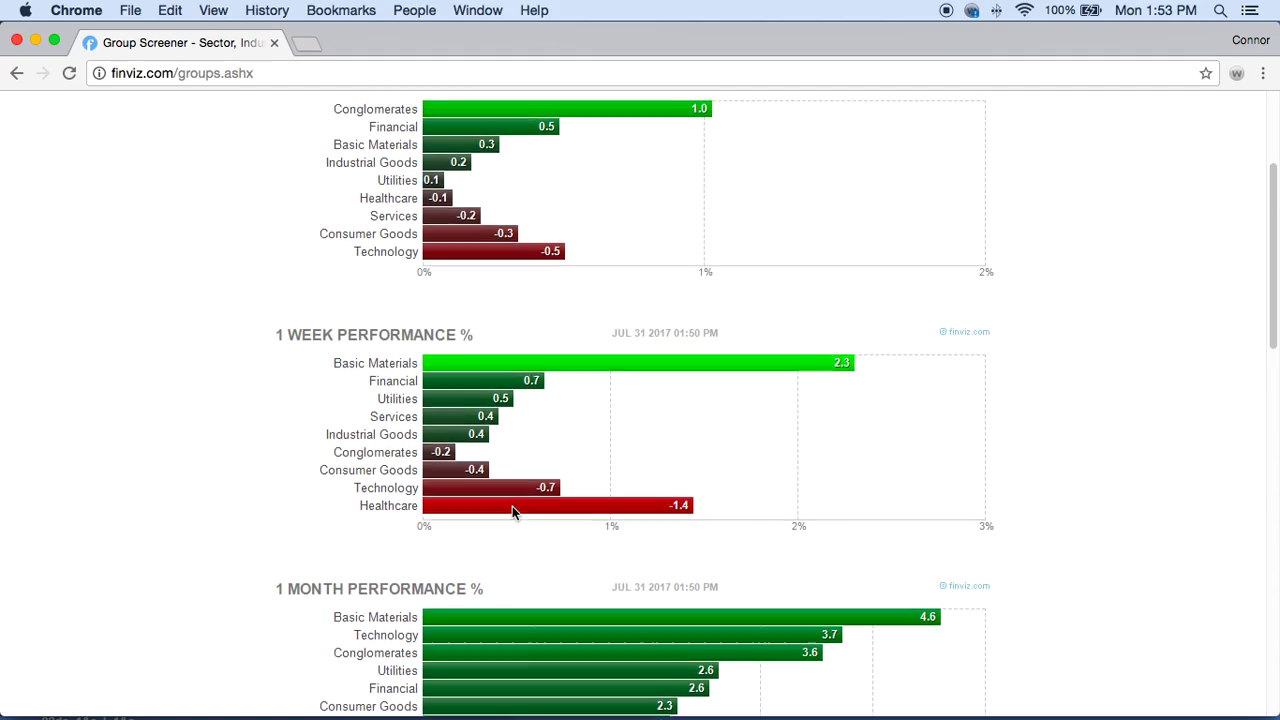
{"action": "scroll", "coordinate": [512, 510], "scroll_direction": "down", "scroll_amount": 1}
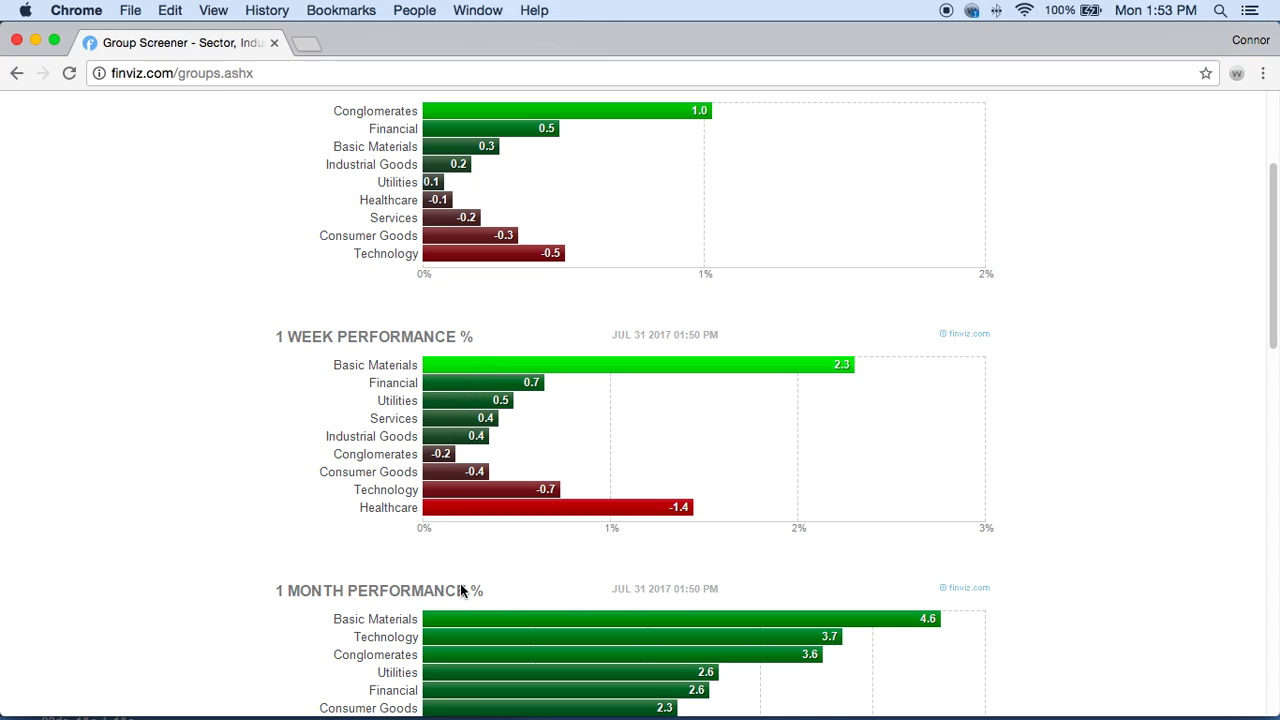
{"action": "scroll", "coordinate": [486, 640], "scroll_direction": "down", "scroll_amount": 2}
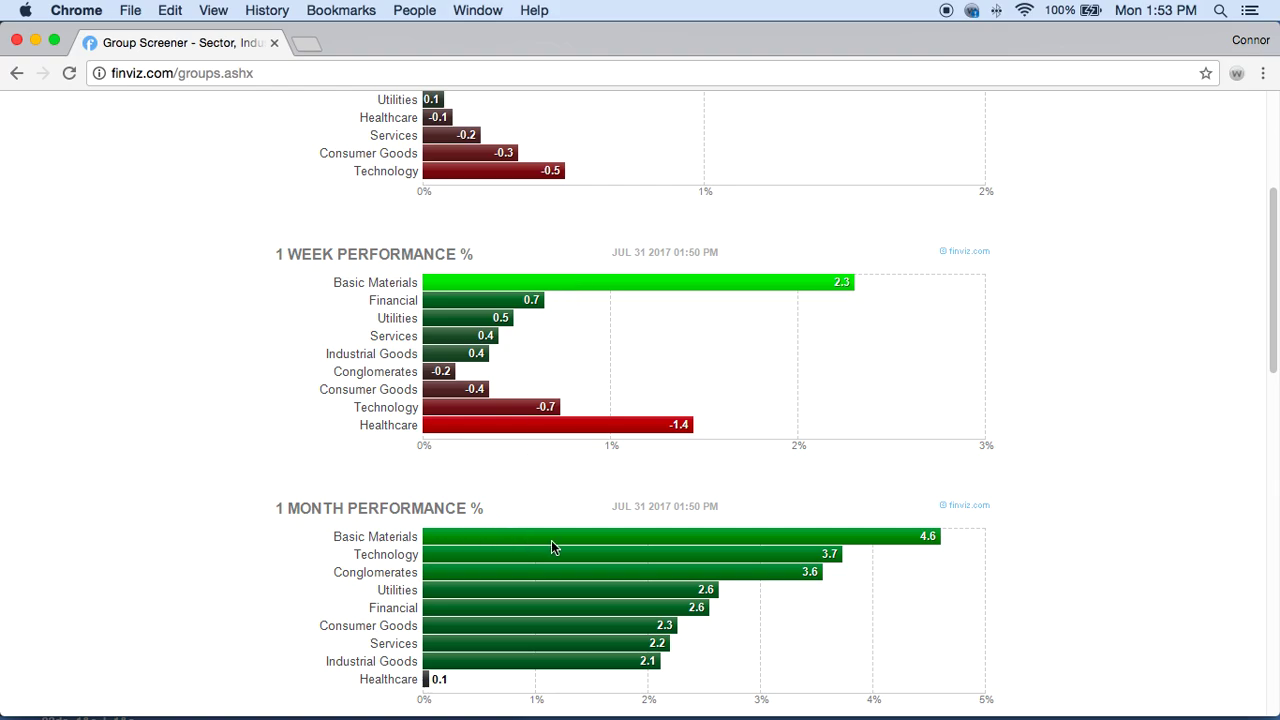
{"action": "scroll", "coordinate": [551, 540], "scroll_direction": "up", "scroll_amount": 6}
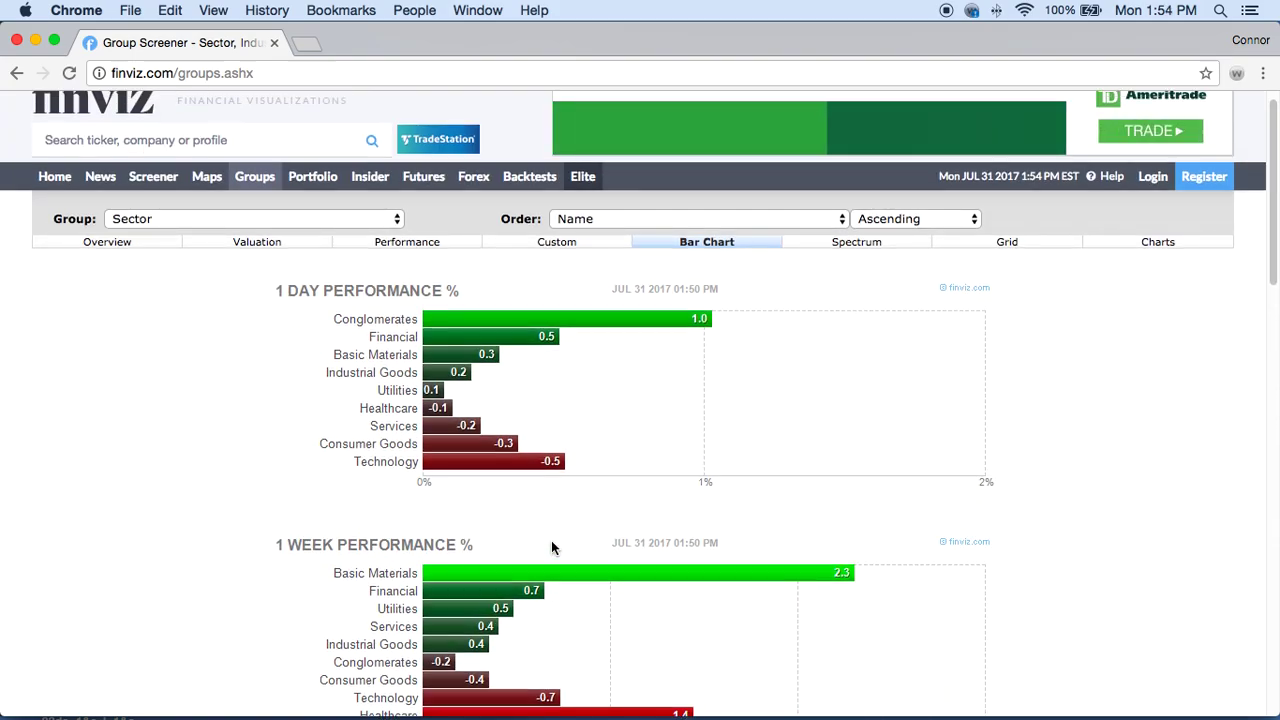
{"action": "scroll", "coordinate": [551, 547], "scroll_direction": "up", "scroll_amount": 1}
{"action": "left_click", "coordinate": [176, 184]}
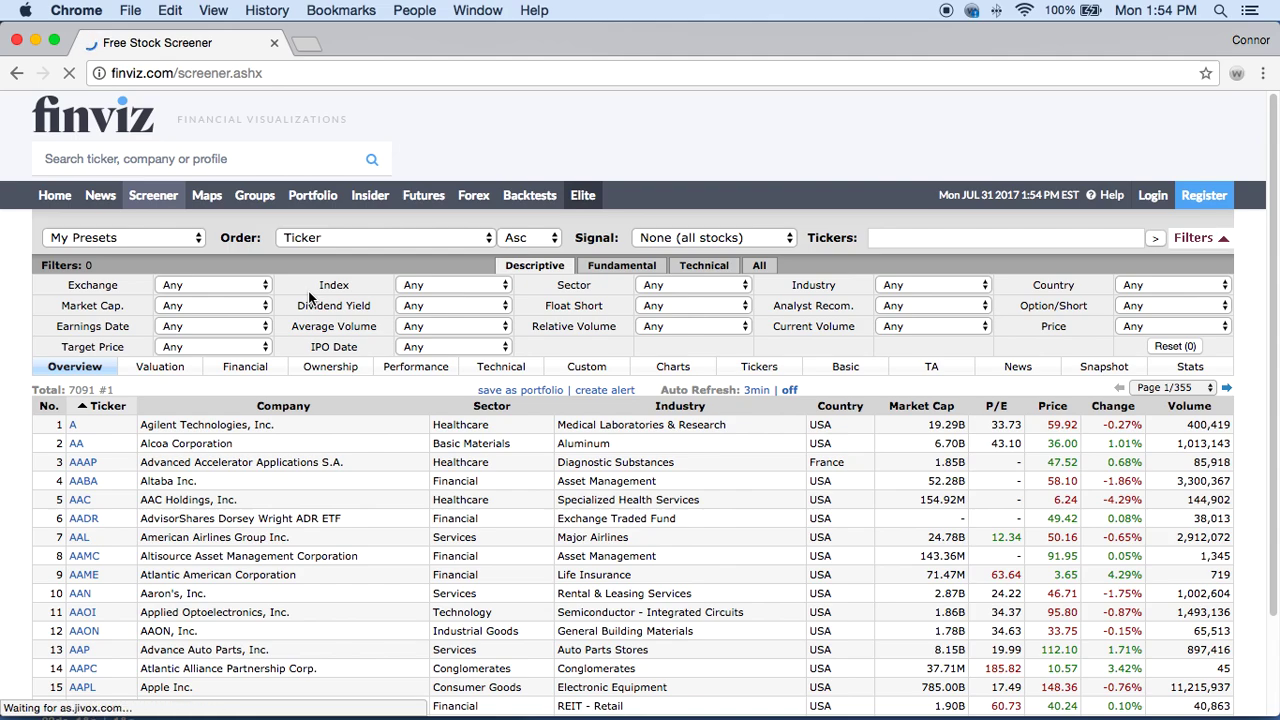
{"action": "scroll", "coordinate": [310, 296], "scroll_direction": "down", "scroll_amount": 2}
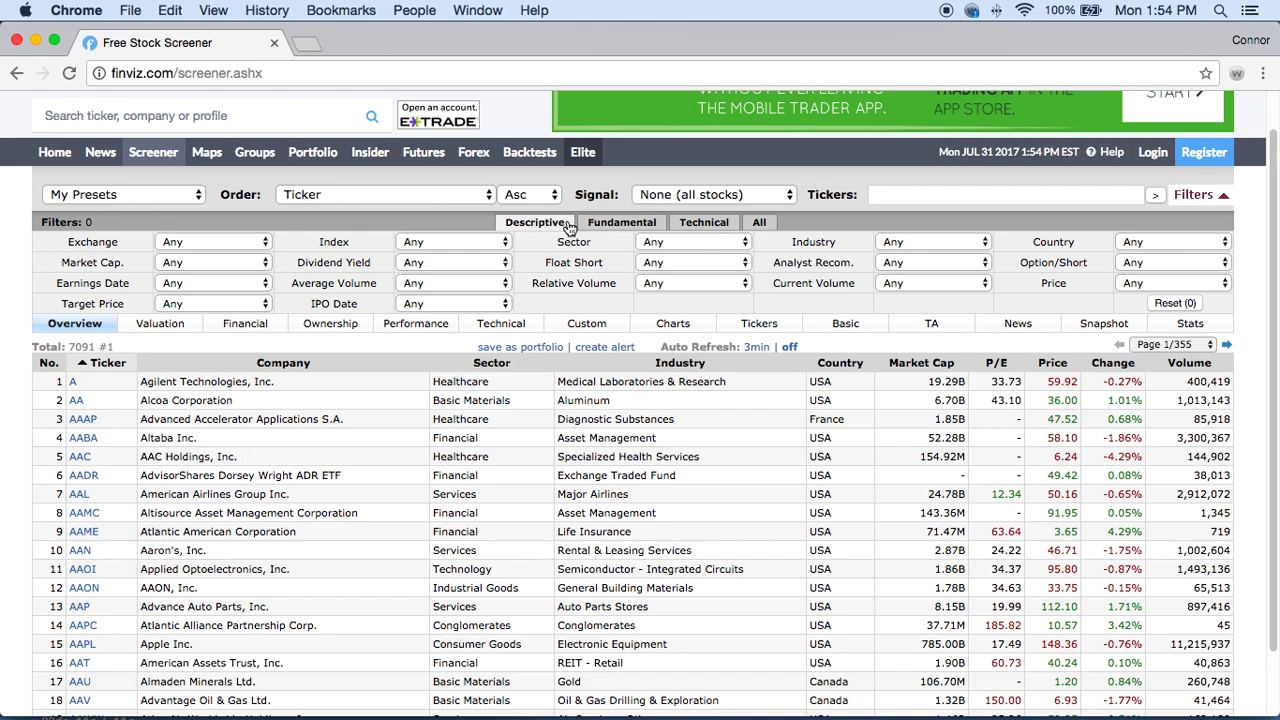
Step: Show all descriptive, fundamental and technical filters, then bring up the Sector dropdown list
{"action": "left_click", "coordinate": [766, 222]}
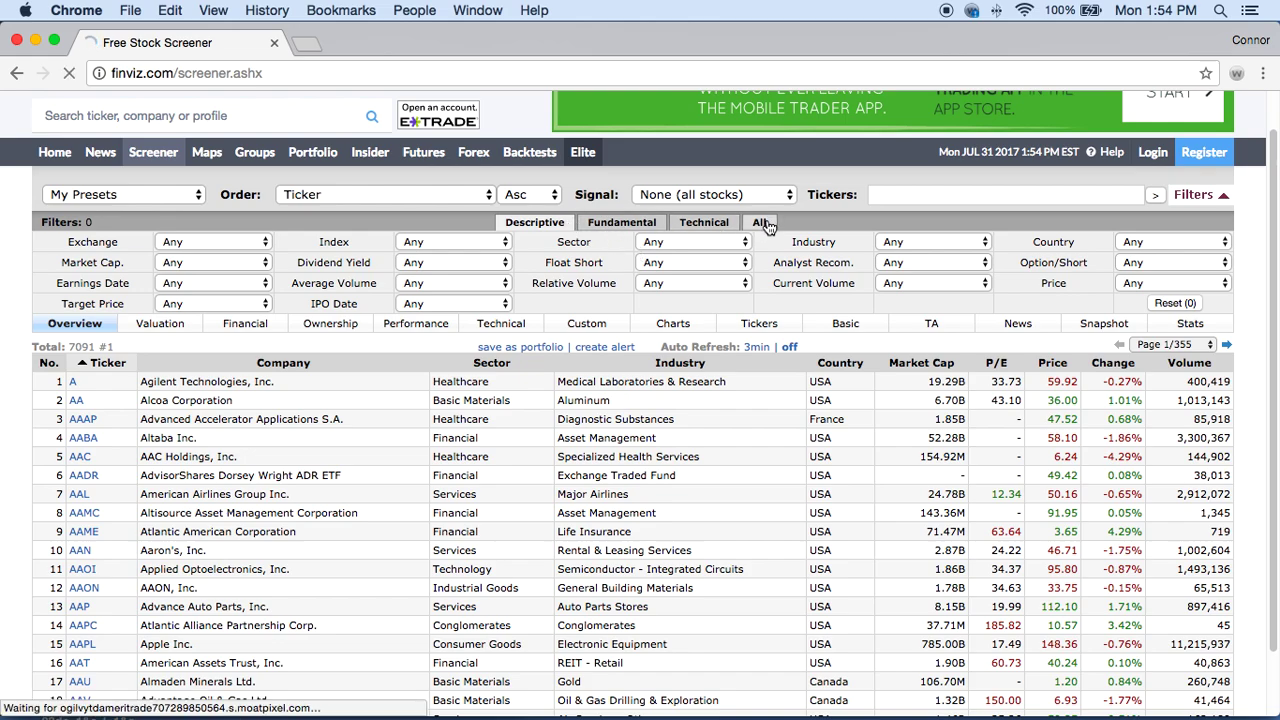
{"action": "scroll", "coordinate": [678, 400], "scroll_direction": "down", "scroll_amount": 2}
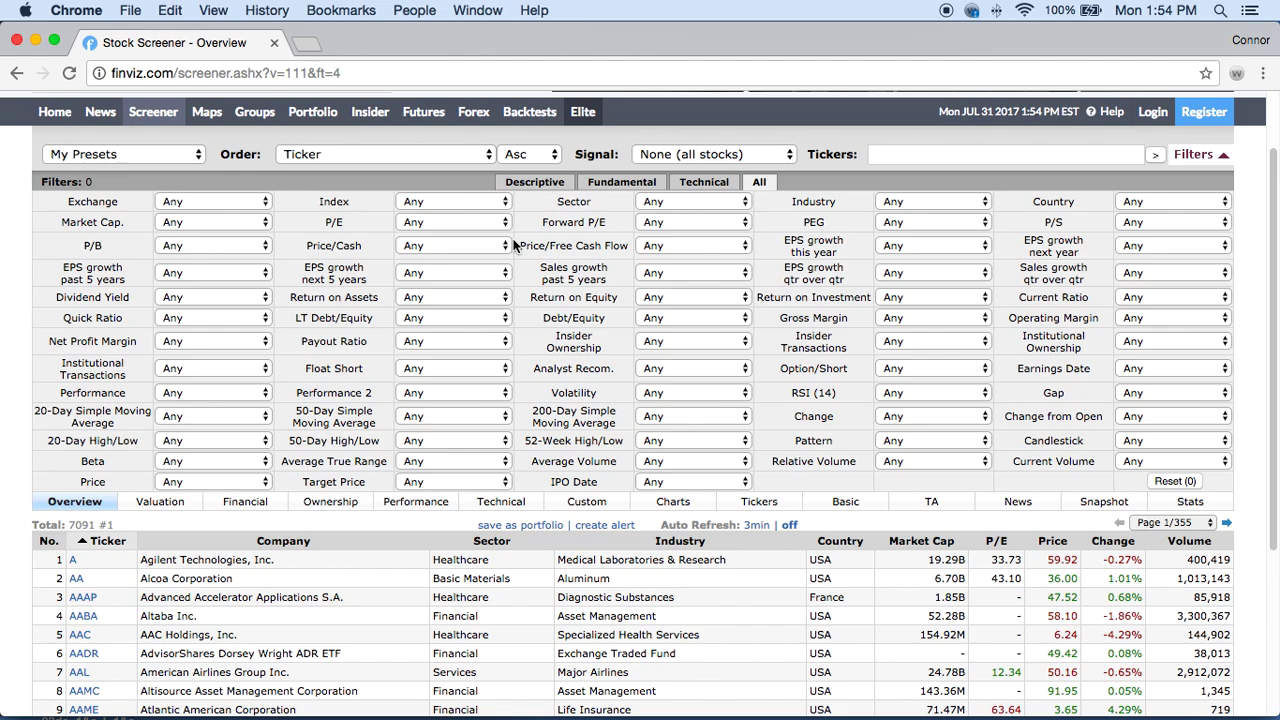
{"action": "mouse_move", "coordinate": [565, 422]}
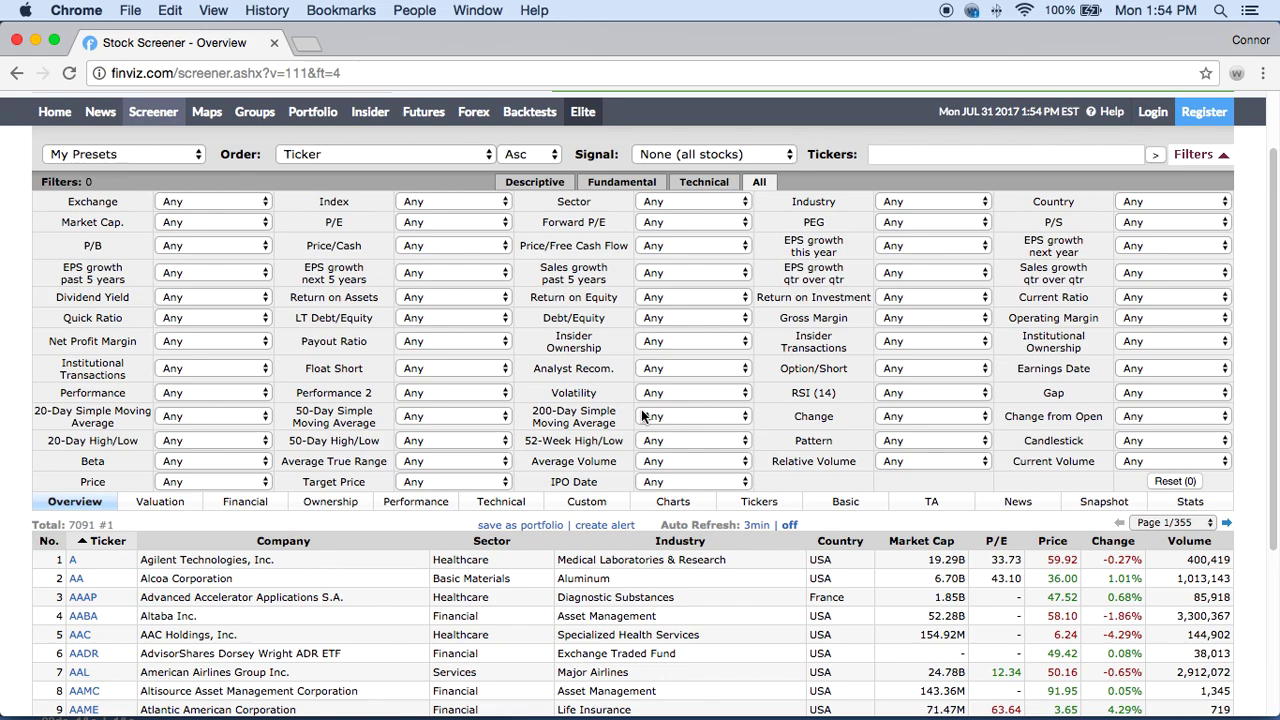
{"action": "scroll", "coordinate": [645, 415], "scroll_direction": "down", "scroll_amount": 2}
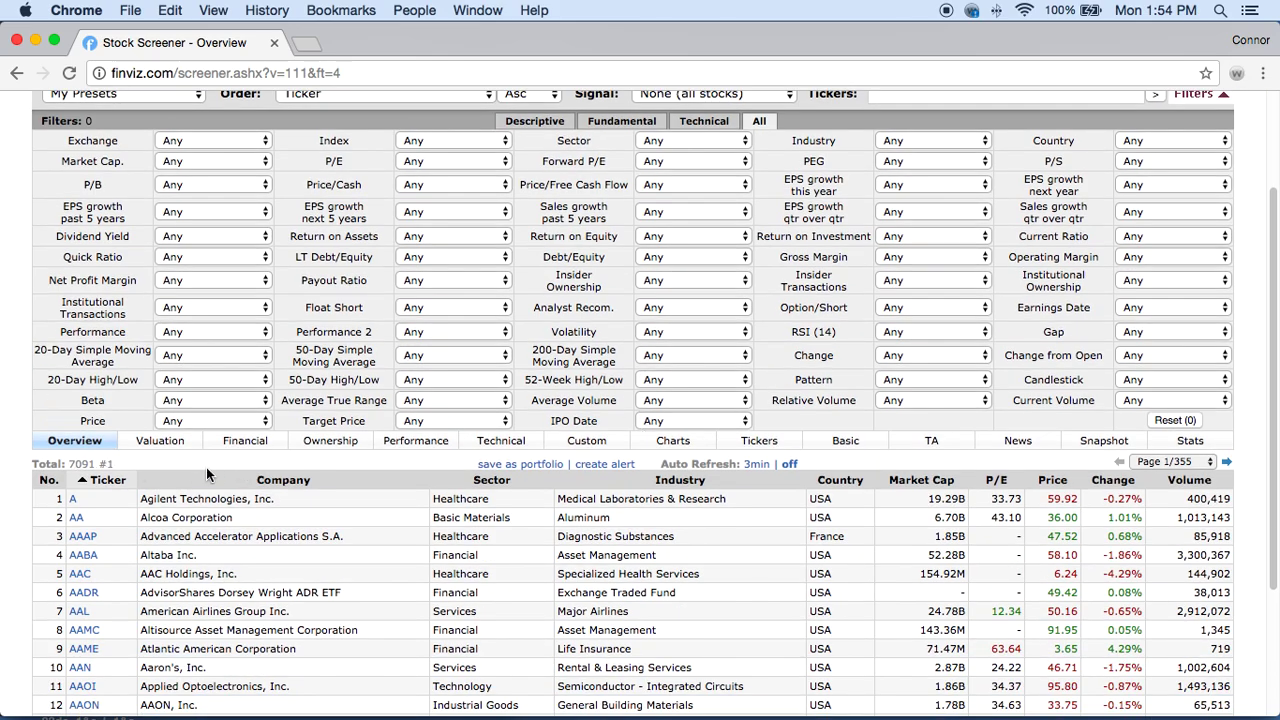
{"action": "scroll", "coordinate": [395, 467], "scroll_direction": "up", "scroll_amount": 1}
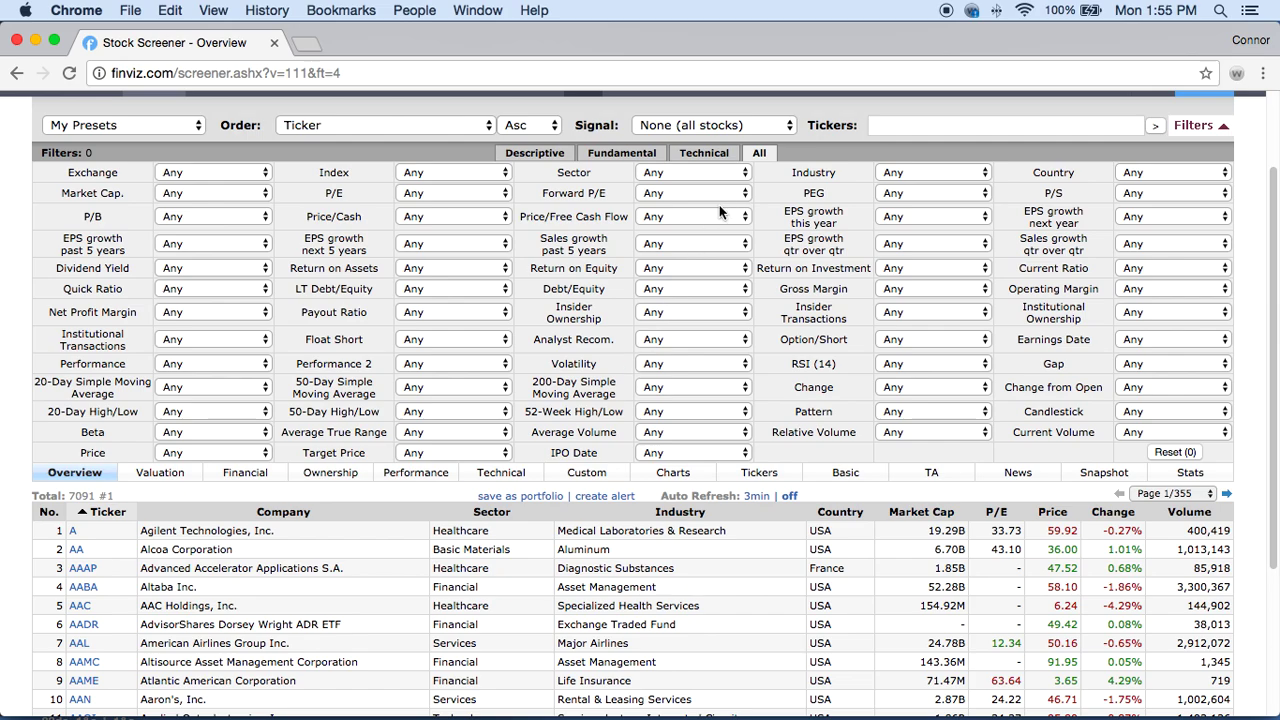
{"action": "left_click", "coordinate": [743, 178]}
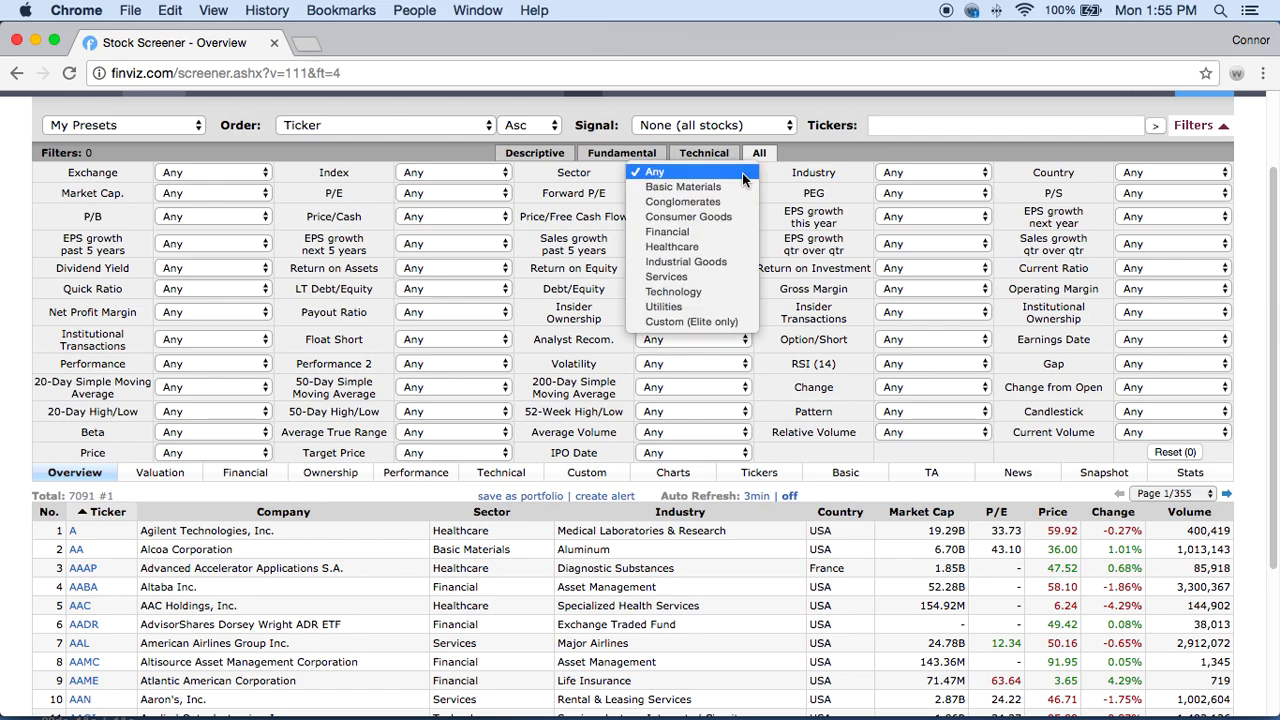
Step: Set the Sector filter to Basic Materials
{"action": "left_click", "coordinate": [663, 187]}
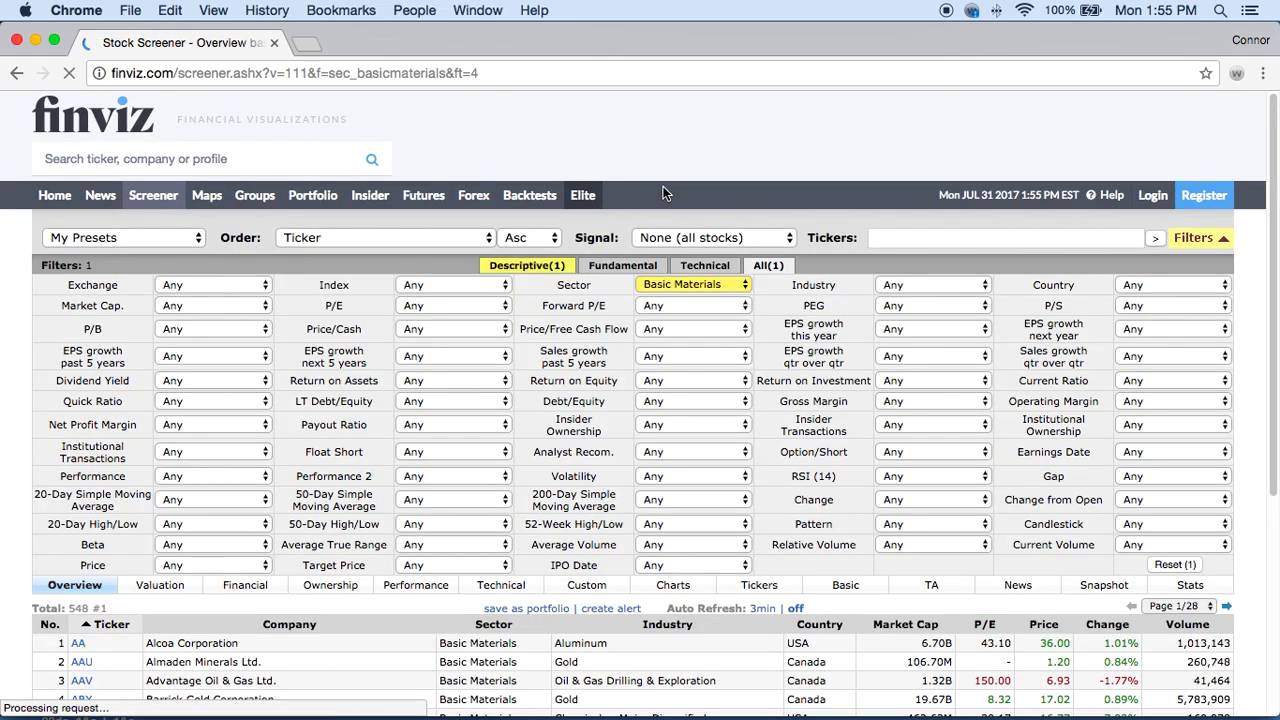
{"action": "scroll", "coordinate": [663, 186], "scroll_direction": "down", "scroll_amount": 2}
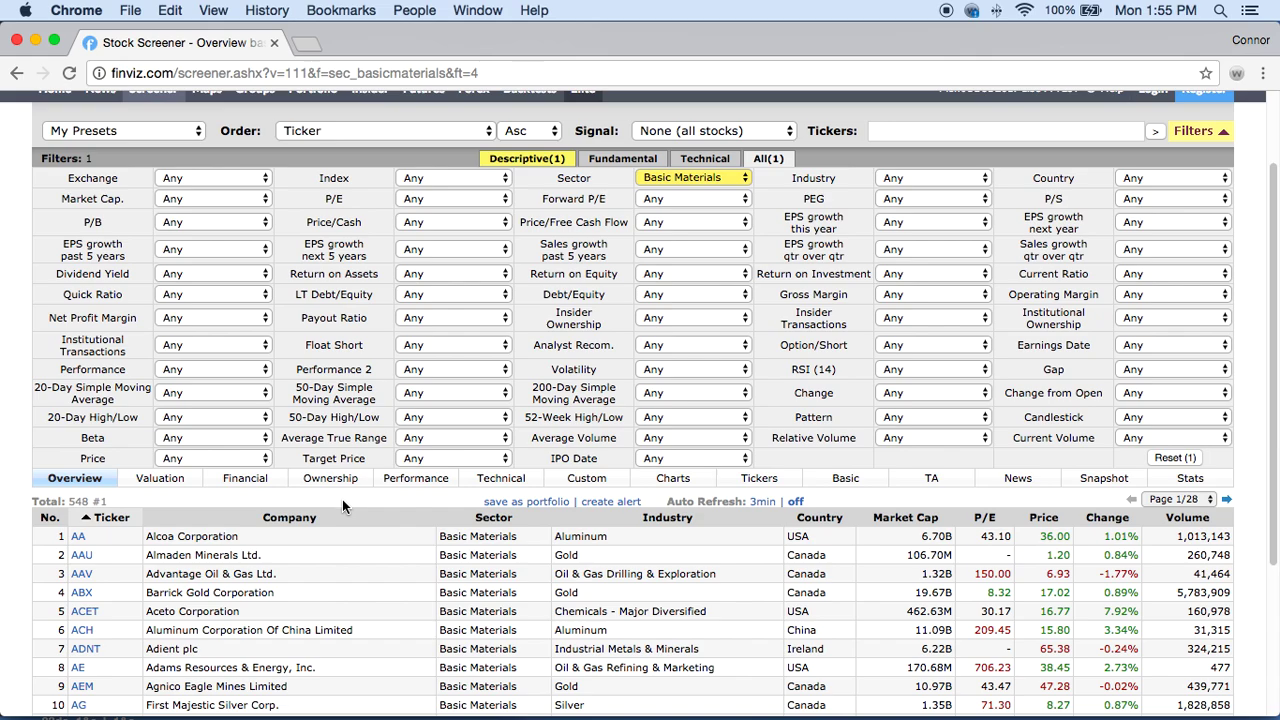
{"action": "scroll", "coordinate": [342, 499], "scroll_direction": "down", "scroll_amount": 1}
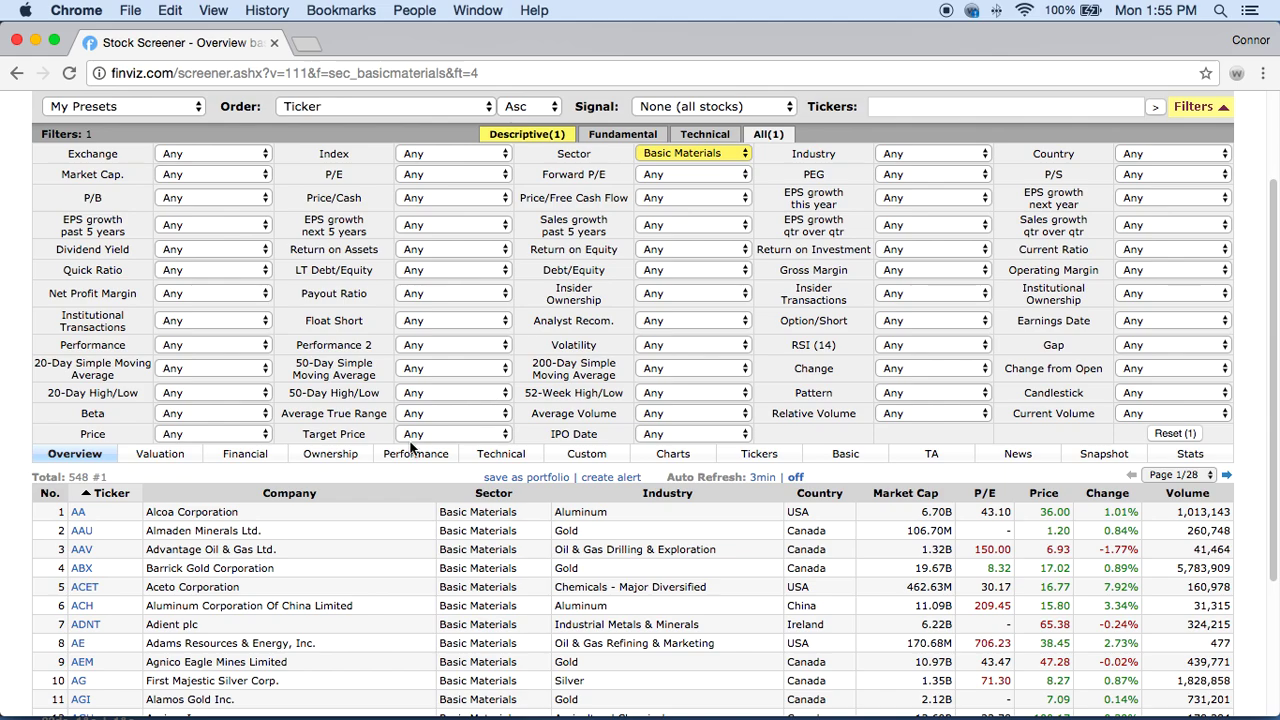
Step: Set the Price filter to Under $10, narrowing the results to 237 stocks
{"action": "left_click", "coordinate": [266, 436]}
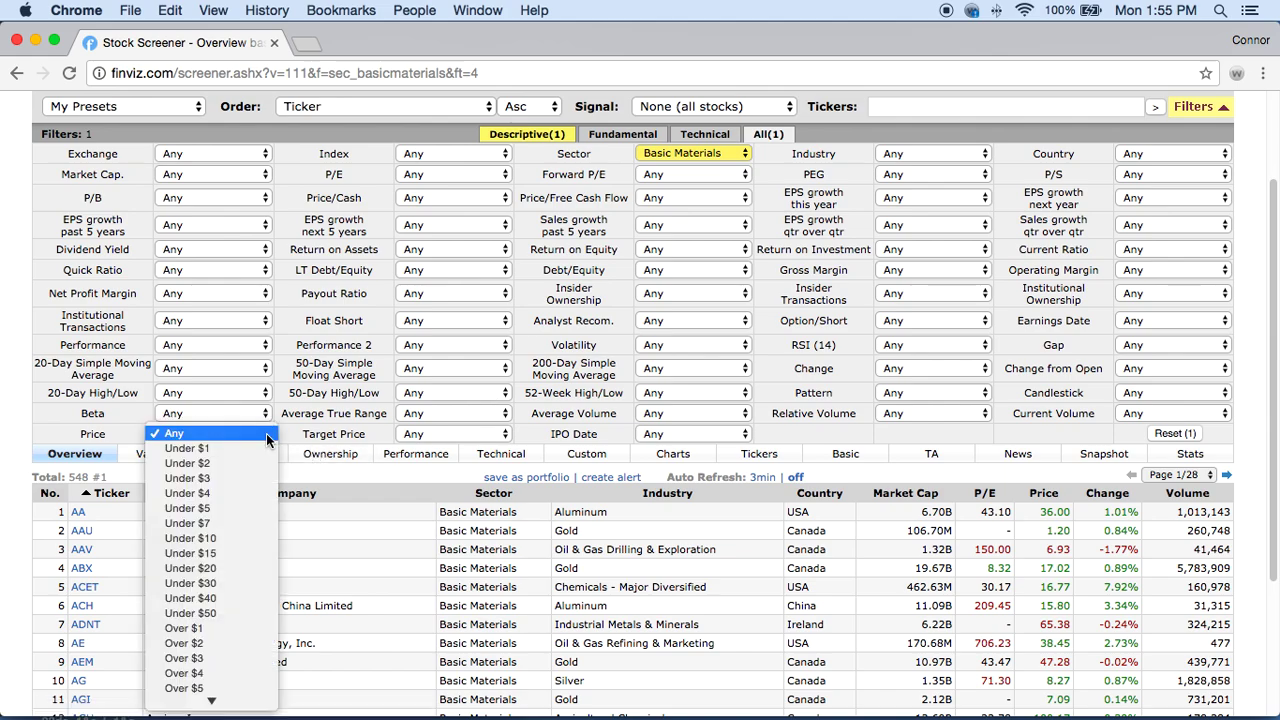
{"action": "scroll", "coordinate": [243, 505], "scroll_direction": "down", "scroll_amount": 1}
{"action": "left_click", "coordinate": [221, 504]}
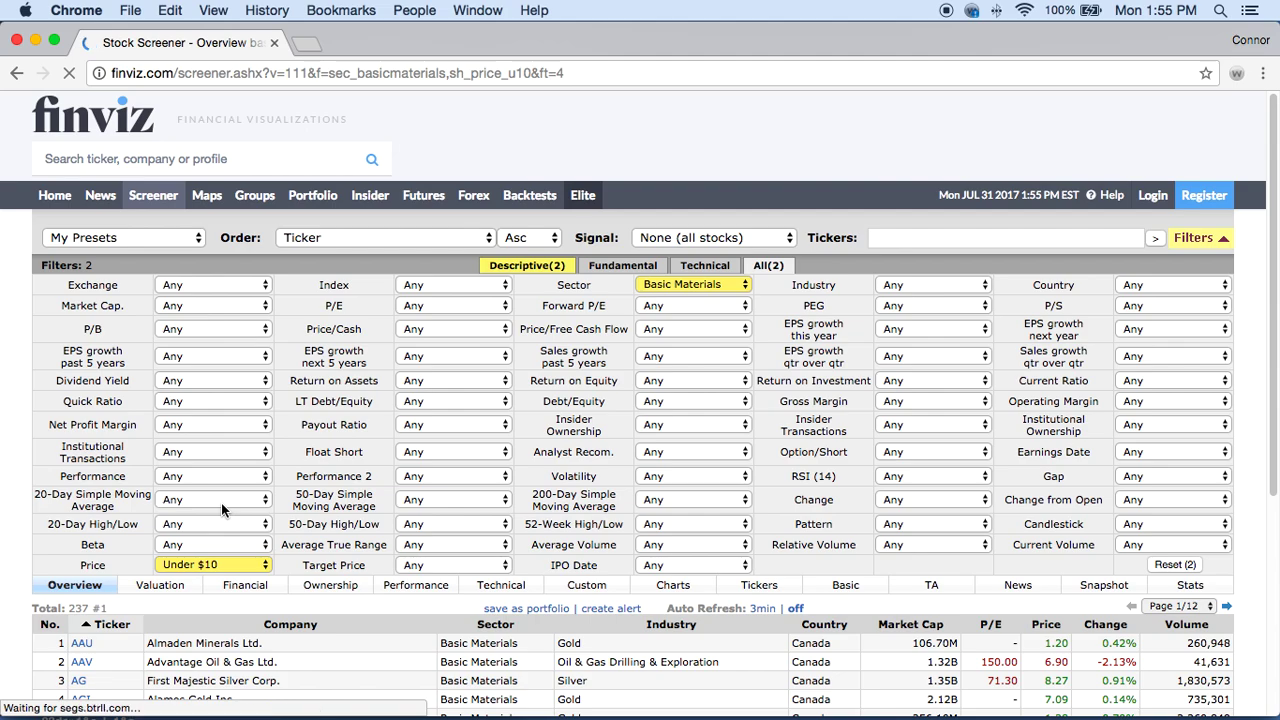
{"action": "scroll", "coordinate": [221, 502], "scroll_direction": "down", "scroll_amount": 3}
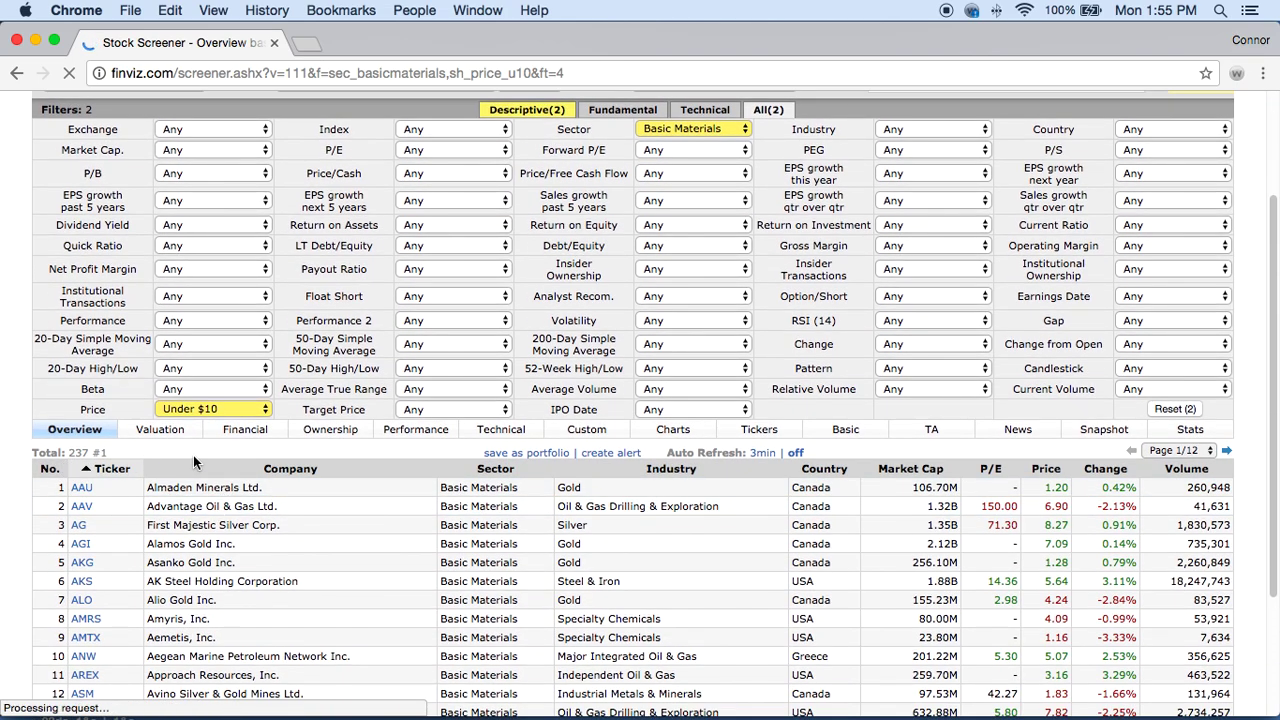